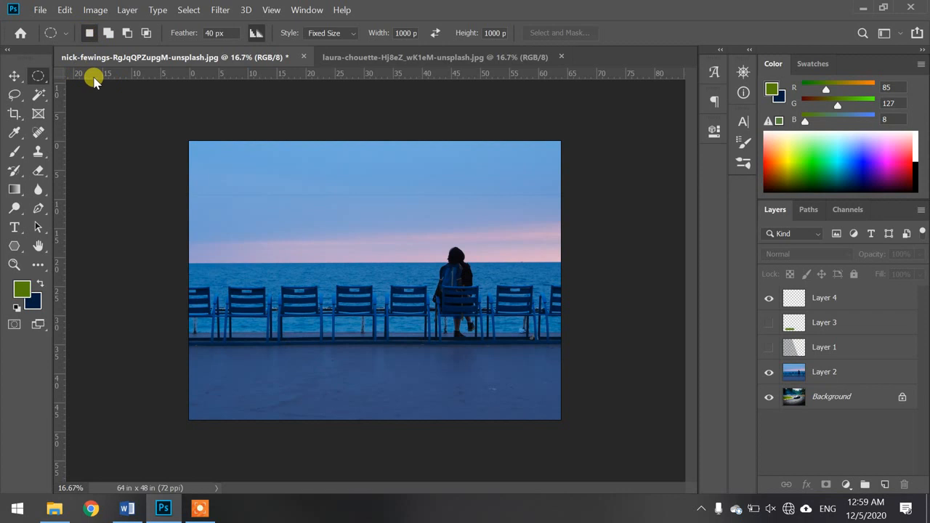
Step: Place a fixed-size rectangular marquee selection in the sky, left of the seated person
right_click(39, 78)
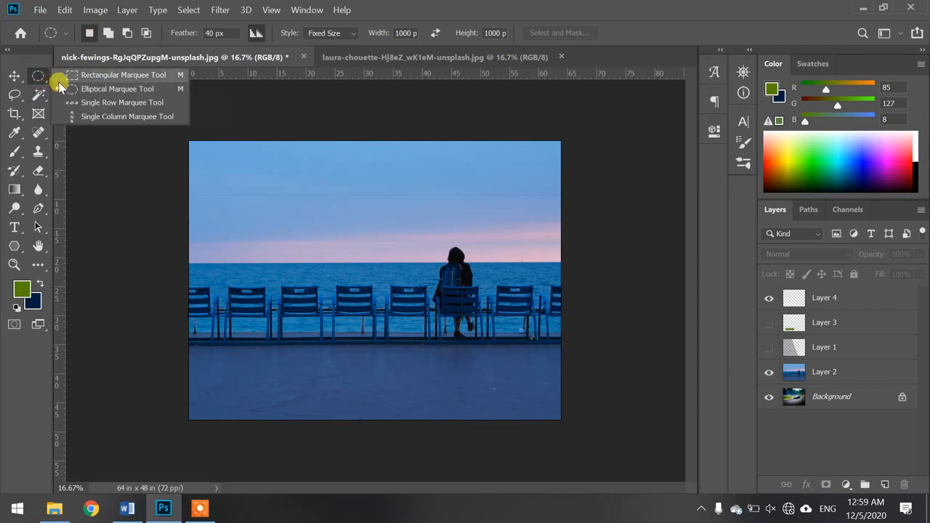
left_click(109, 75)
left_click_drag(314, 210, 270, 186)
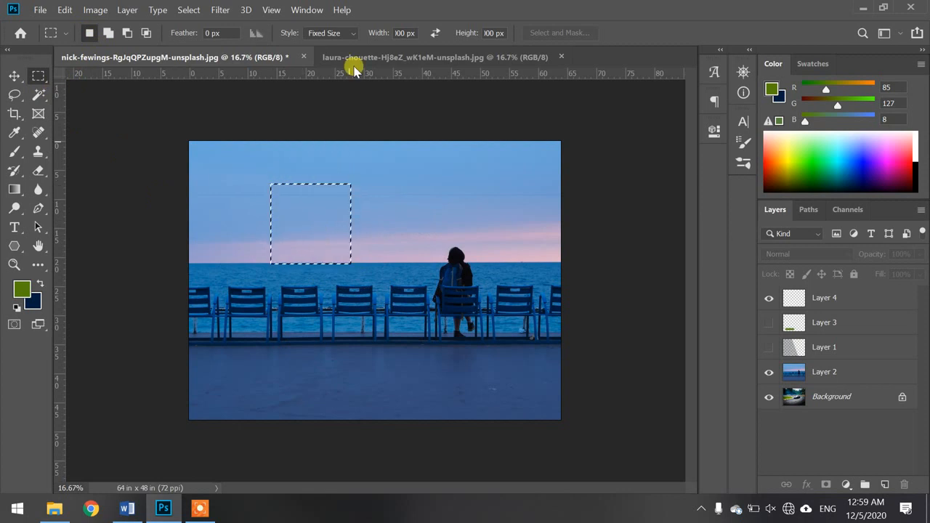
Step: Set the marquee style to Normal and replace the fixed-size selection with a wide freehand rectangle across the sky
left_click(339, 34)
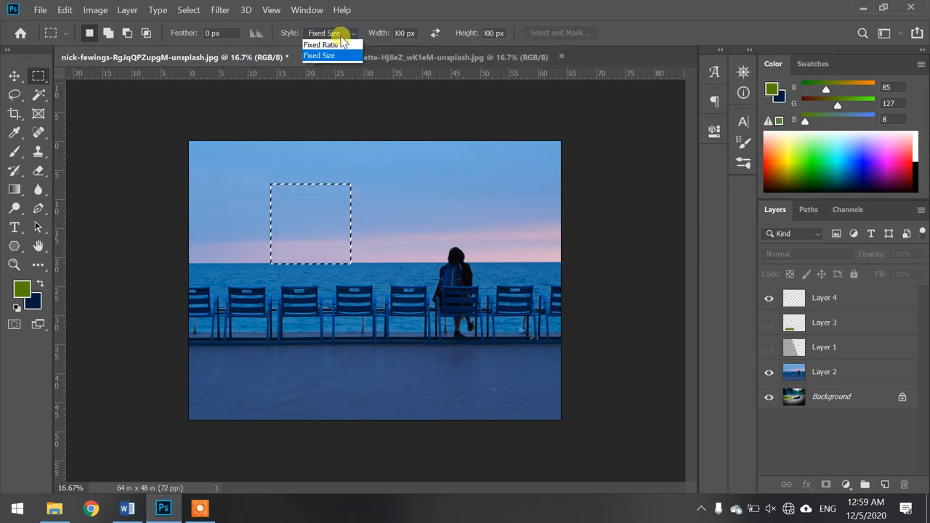
left_click(331, 36)
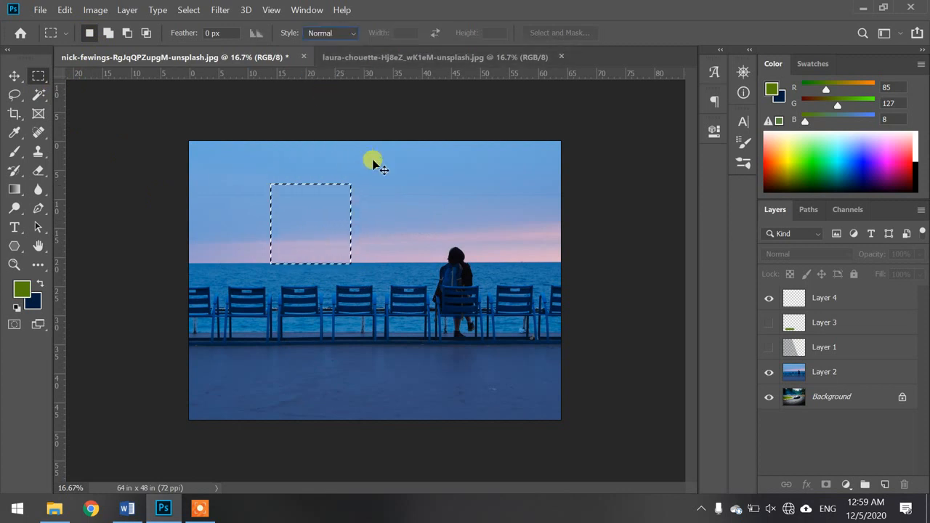
left_click(373, 165)
left_click_drag(248, 176, 387, 240)
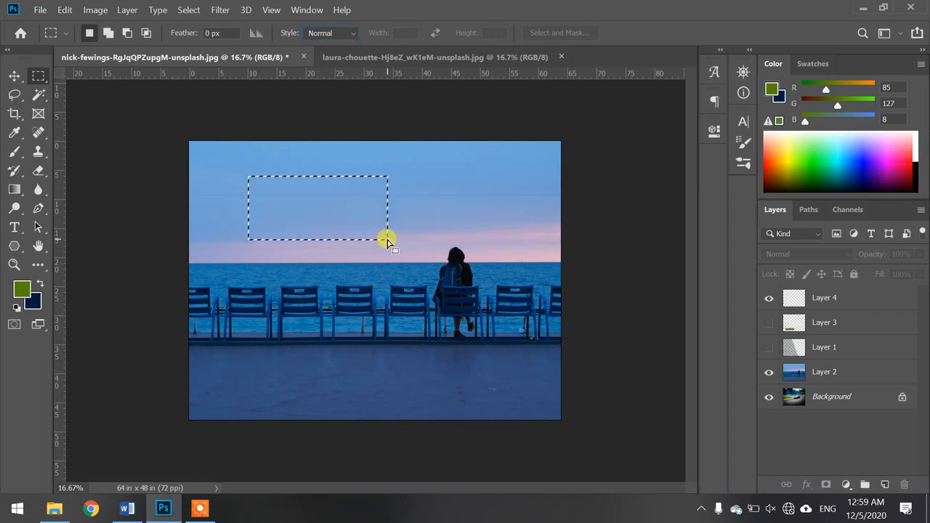
Step: Make Layer 4 active and redraw the rectangular selection several times, ending with one in the sky just above the horizon, left of the person
left_click(802, 298)
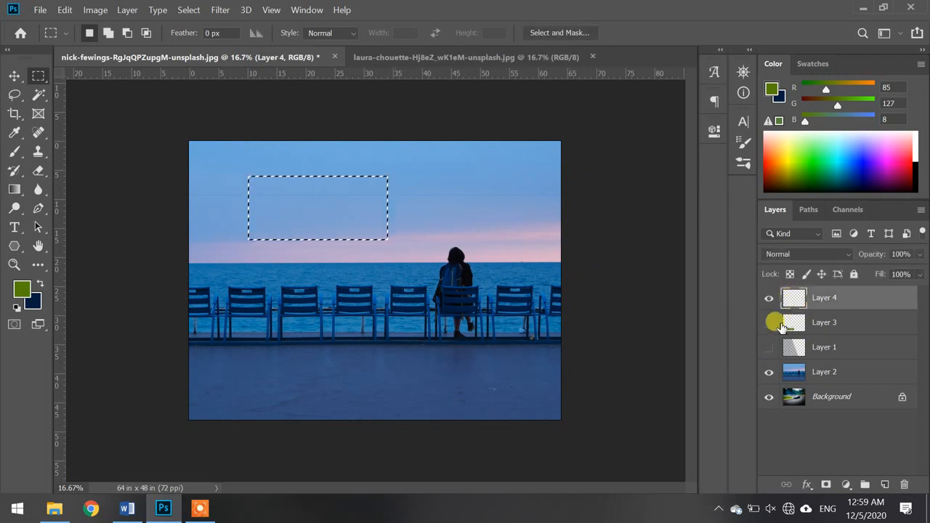
left_click(495, 231)
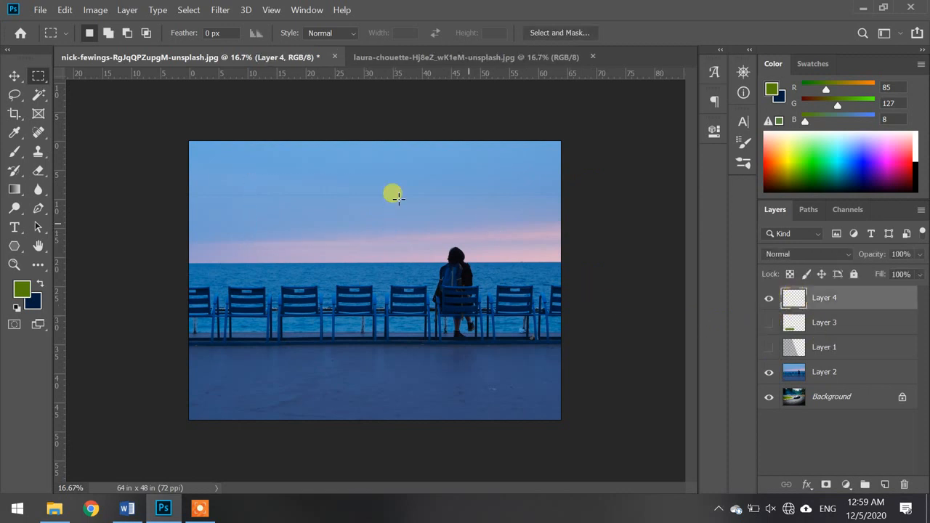
left_click_drag(215, 149, 351, 214)
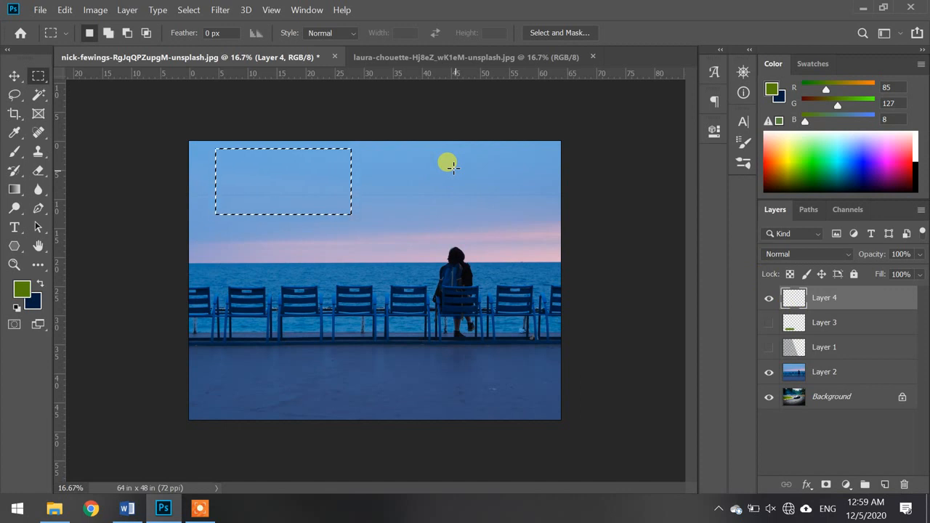
left_click_drag(455, 170, 399, 222)
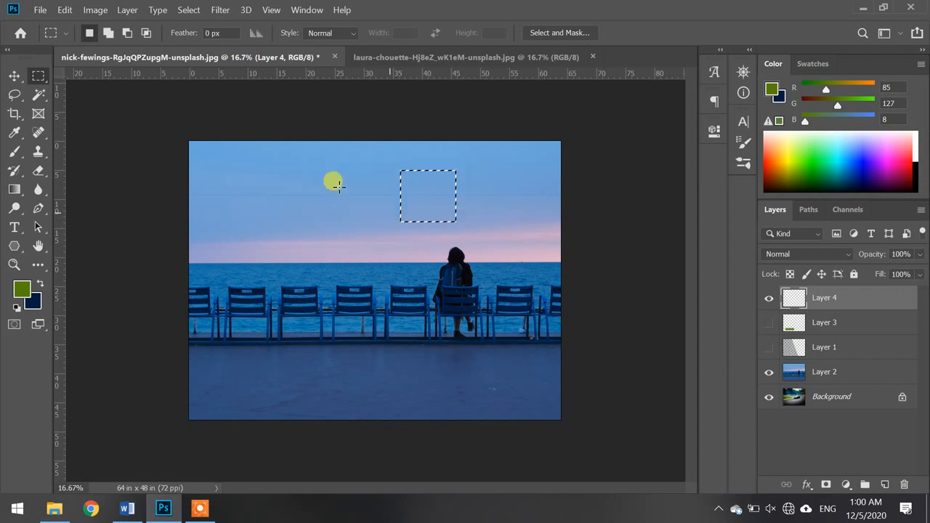
left_click(162, 128)
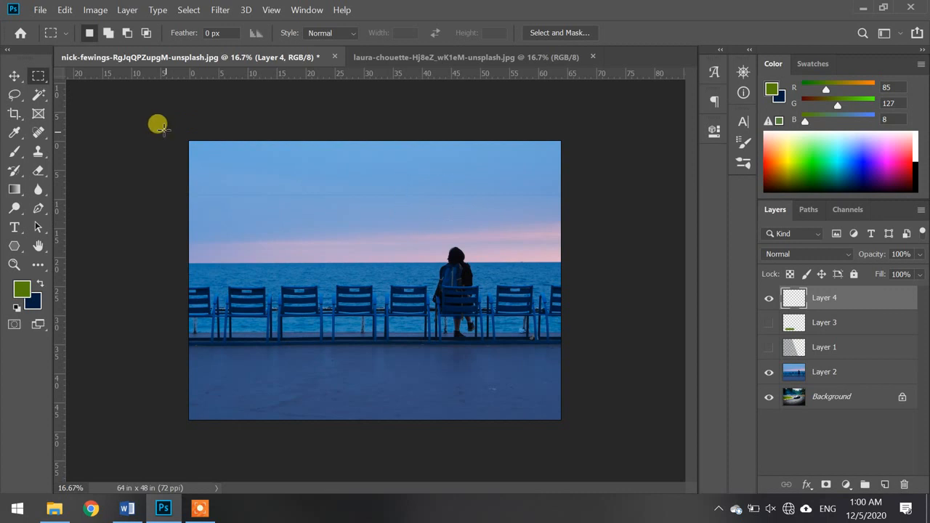
left_click_drag(385, 167, 268, 254)
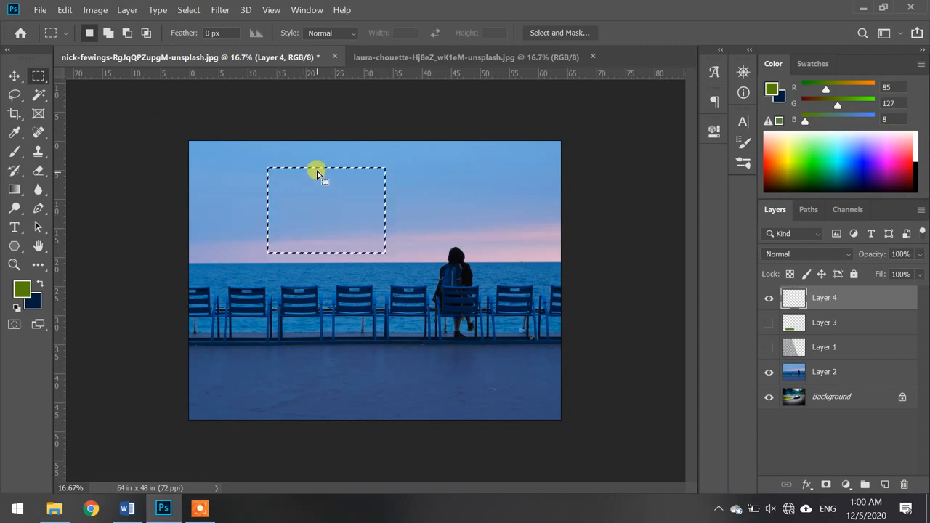
Step: In Add to Selection mode, add a separate small rectangle beside the selection and one overlapping rectangle at each of its four corners
left_click(109, 34)
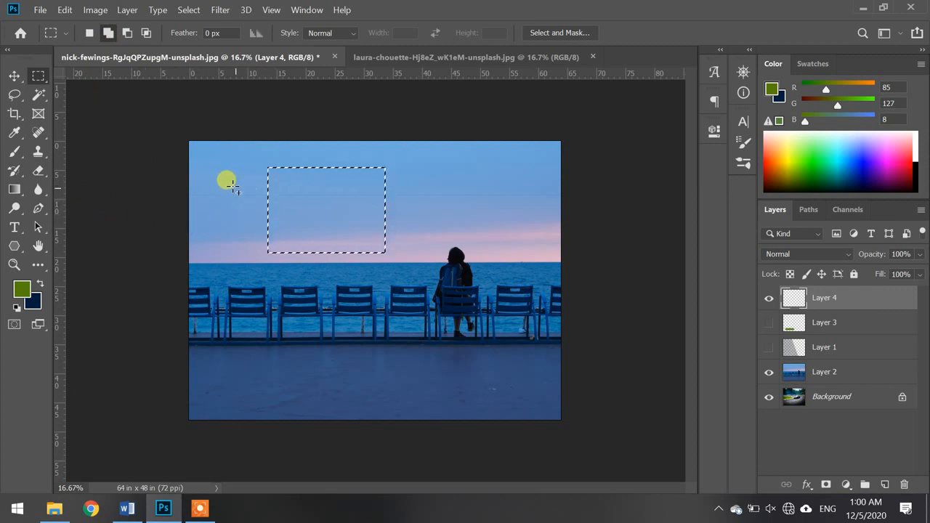
left_click_drag(214, 189, 246, 243)
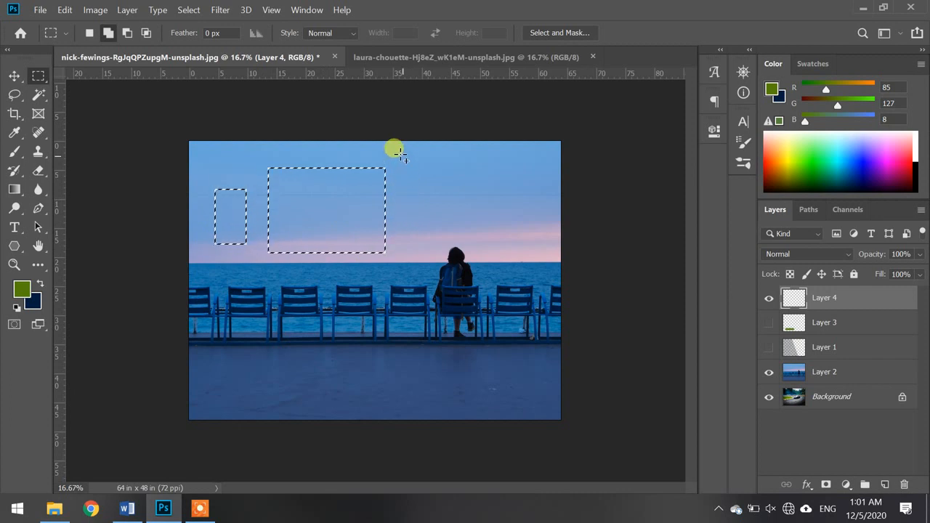
left_click_drag(401, 155, 371, 188)
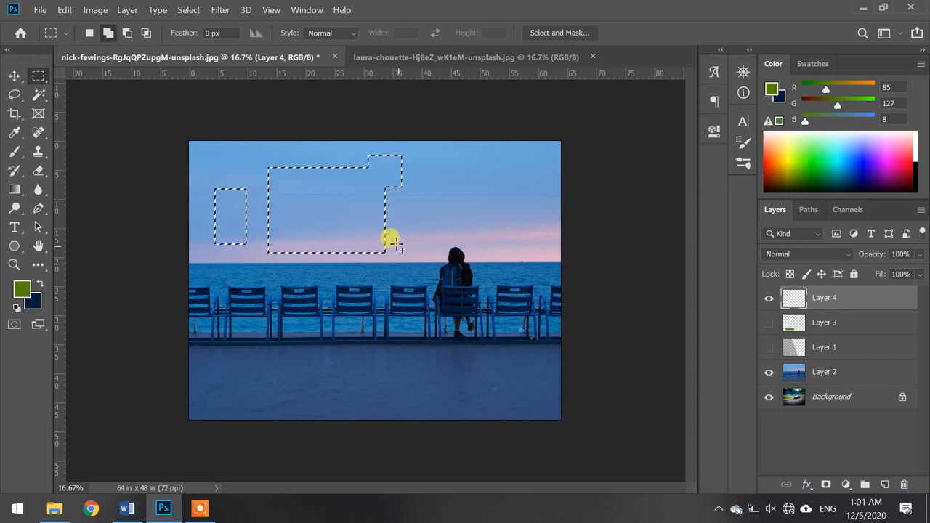
left_click_drag(396, 237, 365, 265)
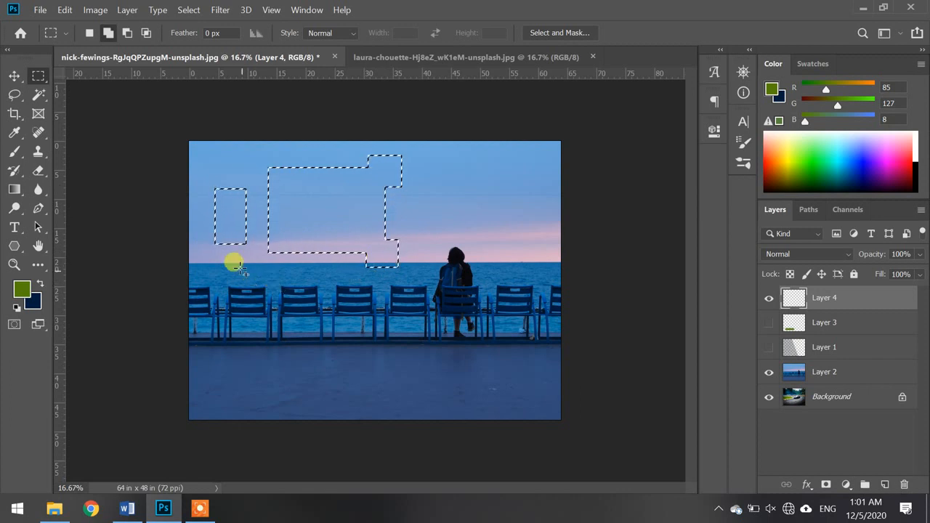
left_click_drag(252, 249, 285, 273)
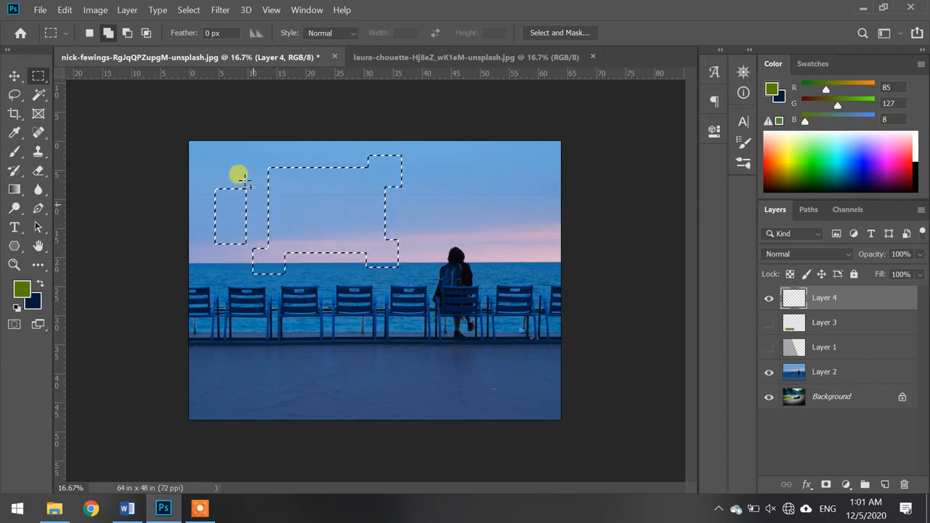
left_click_drag(244, 148, 288, 183)
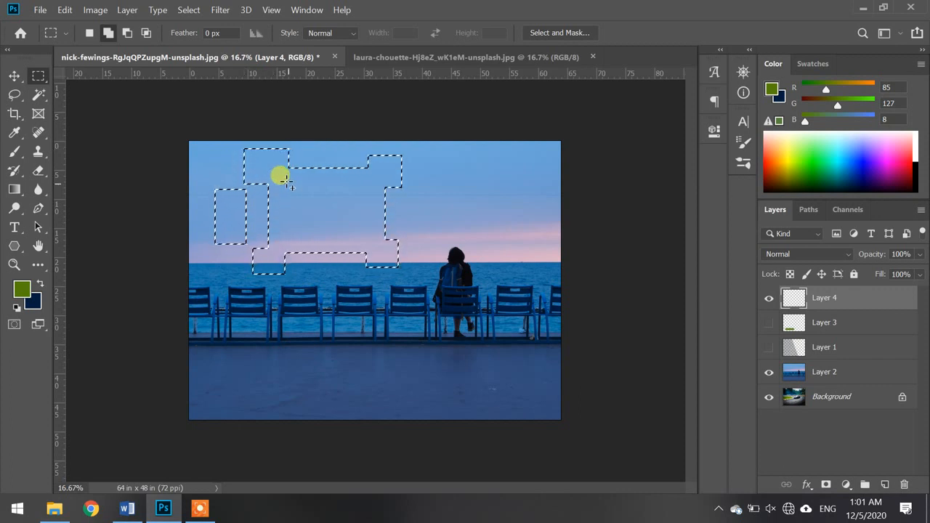
Step: Clear the combined selection and draw a new rectangle from the sky down to the tops of the chairs, left of the person
key("ctrl+d")
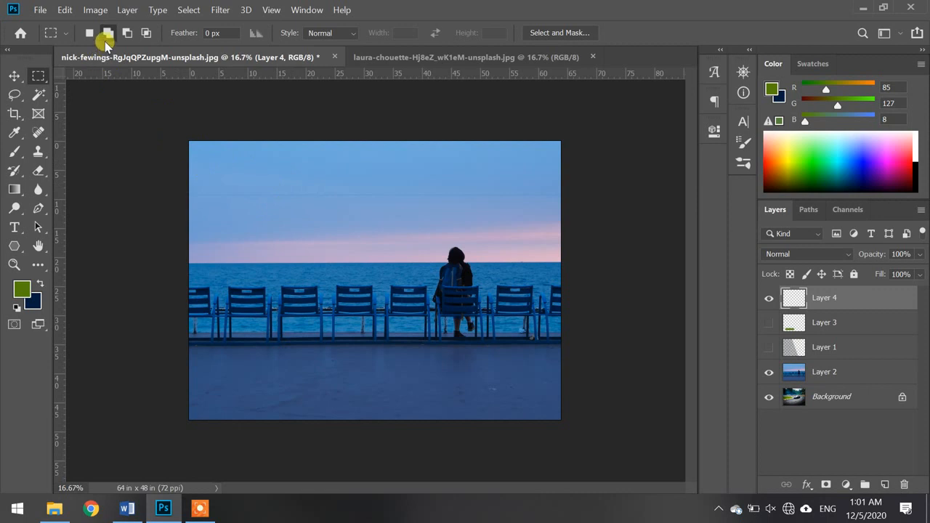
left_click_drag(281, 192, 388, 287)
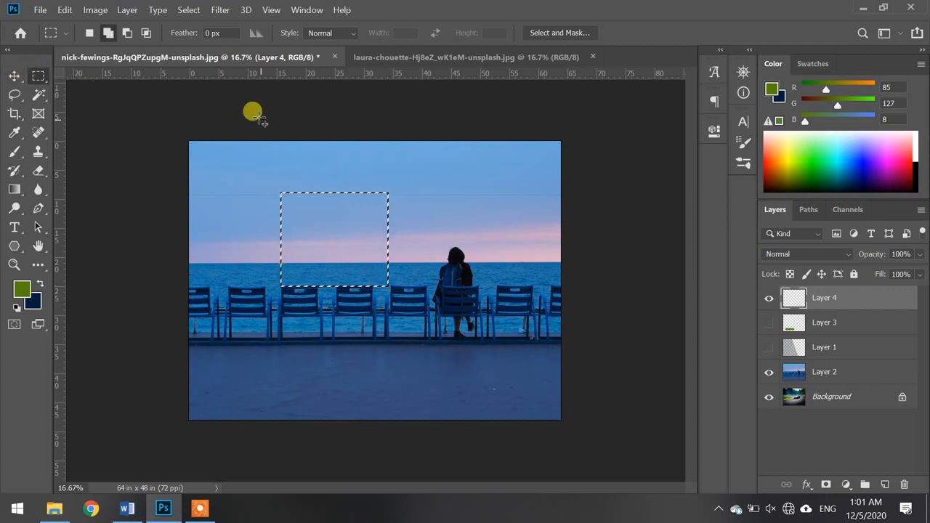
Step: Switch the marquee style to Fixed Ratio and return it to Normal
left_click(352, 37)
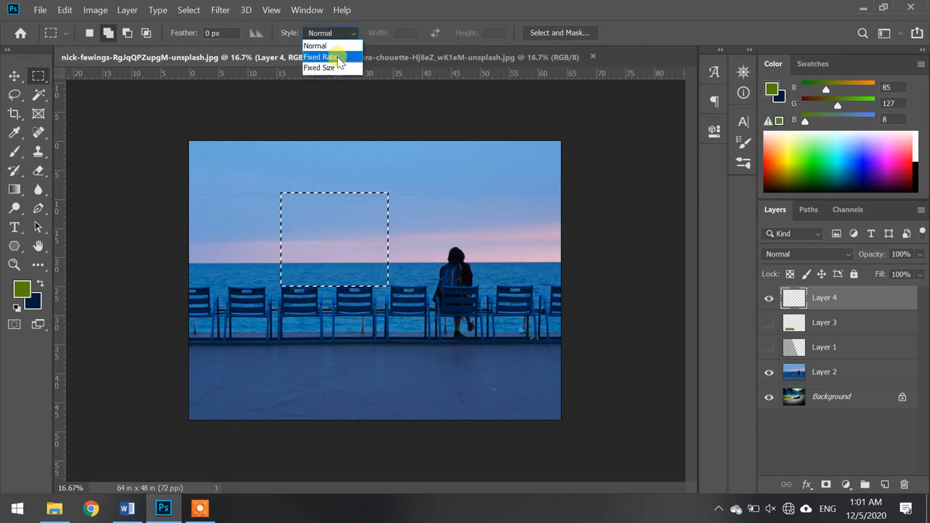
left_click(338, 58)
left_click(352, 34)
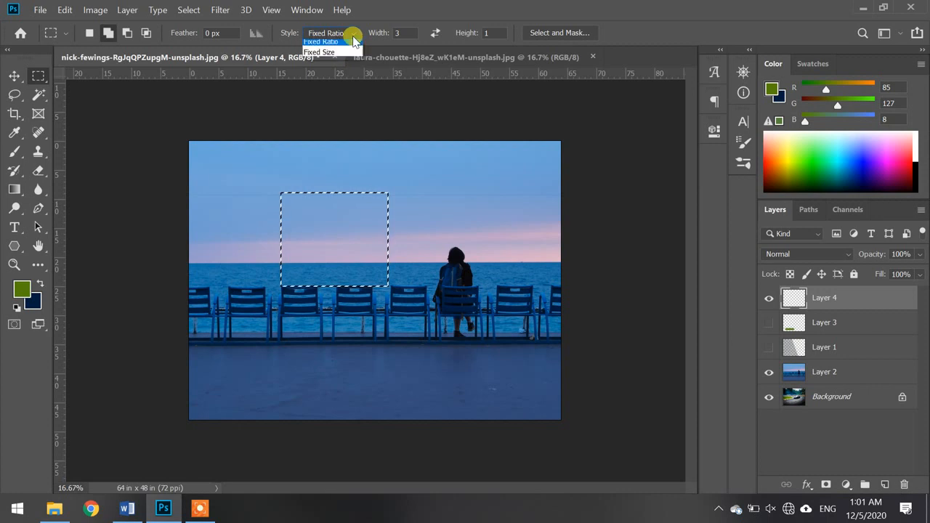
left_click(323, 45)
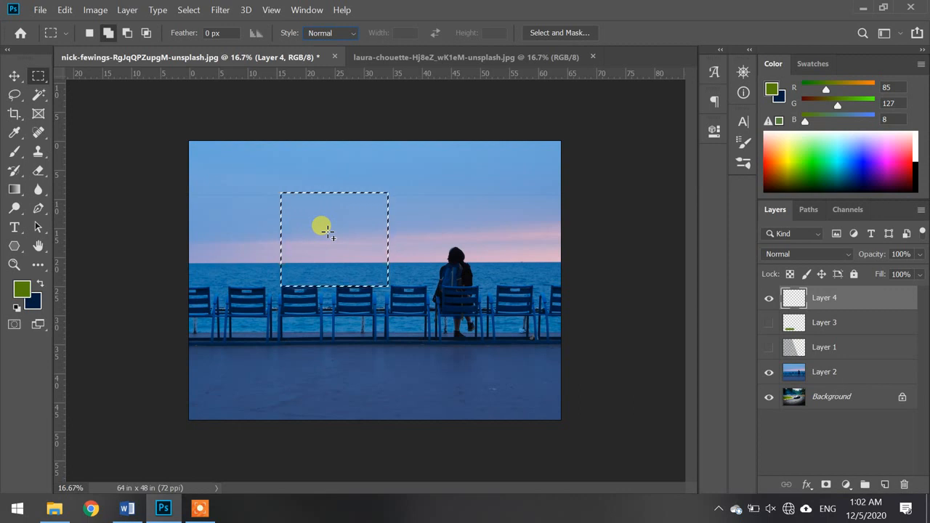
Step: Try adding smaller rectangles inside the existing selection and one overlapping its right edge
key("alt")
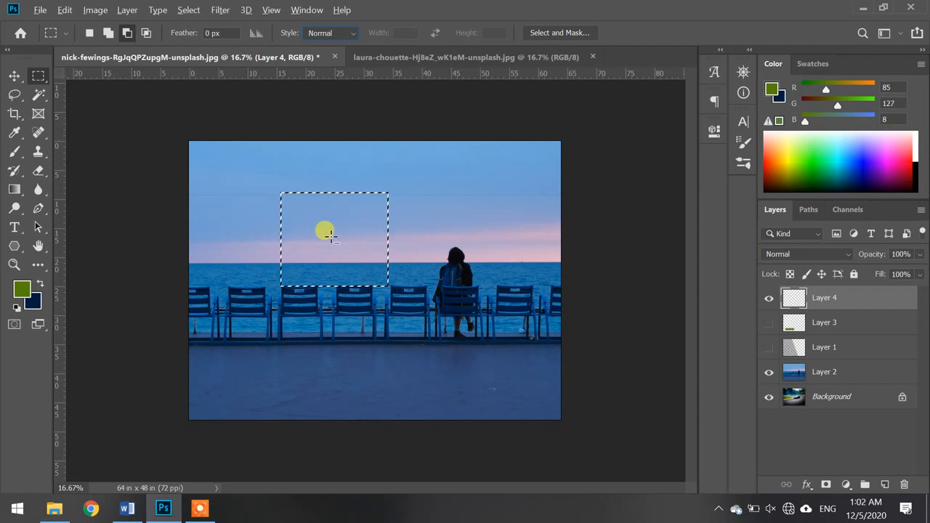
key("shift")
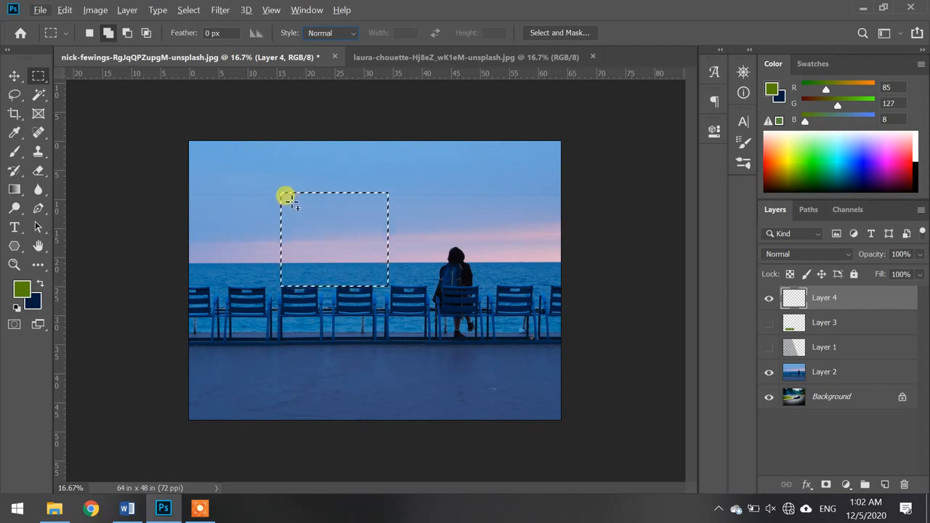
left_click_drag(349, 258, 375, 275)
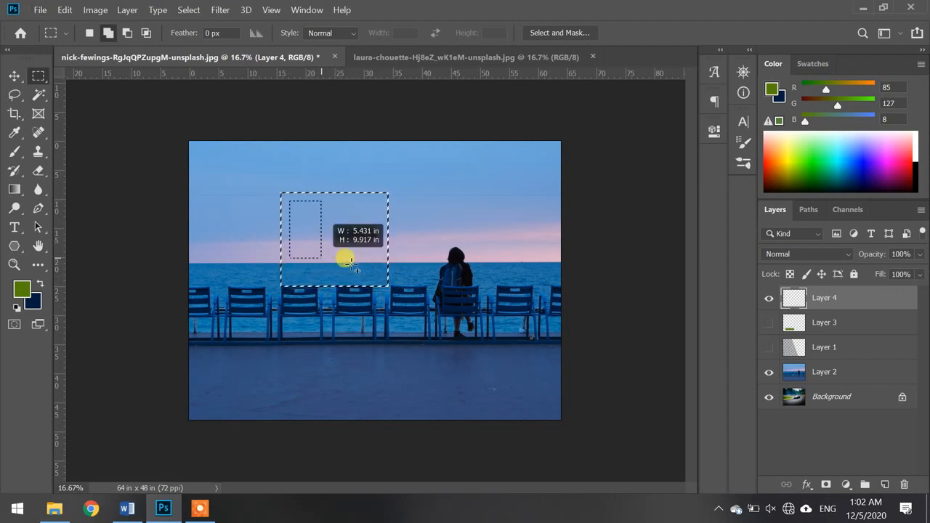
left_click_drag(352, 266, 383, 284)
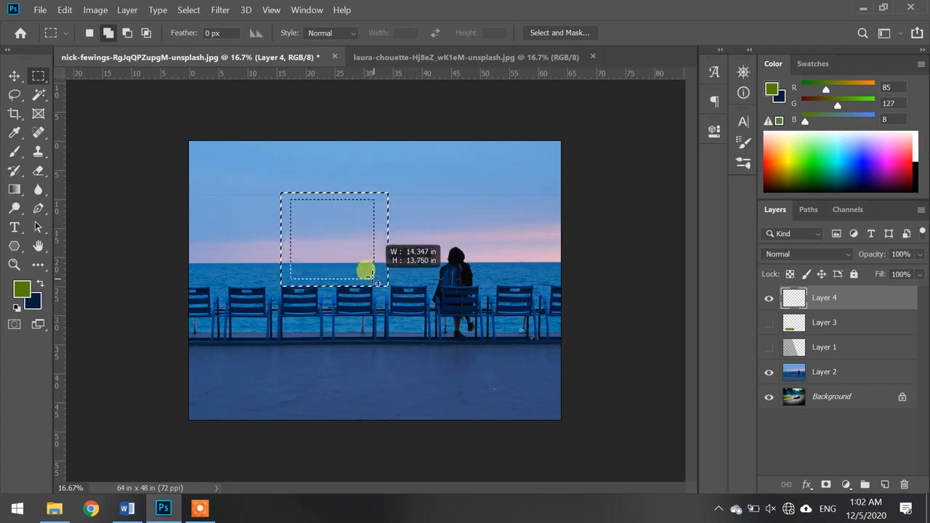
left_click_drag(366, 270, 373, 271)
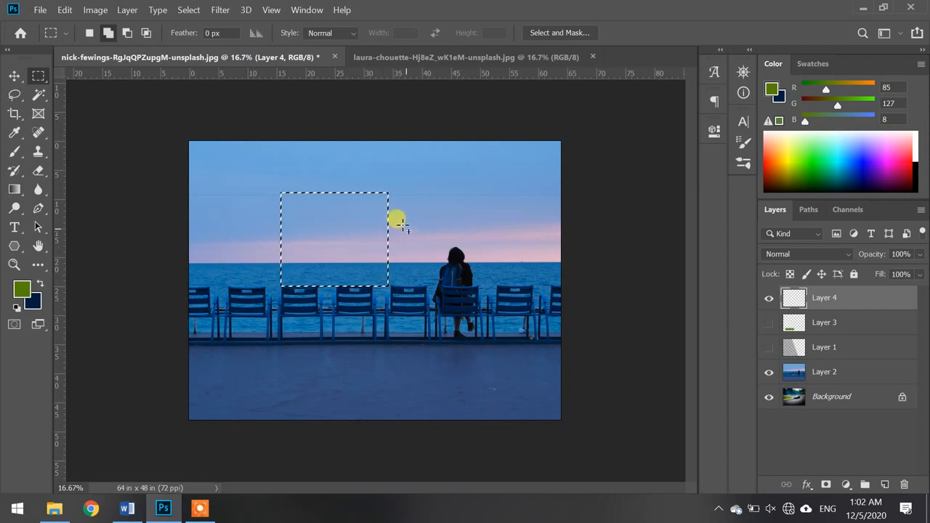
left_click_drag(403, 224, 361, 247)
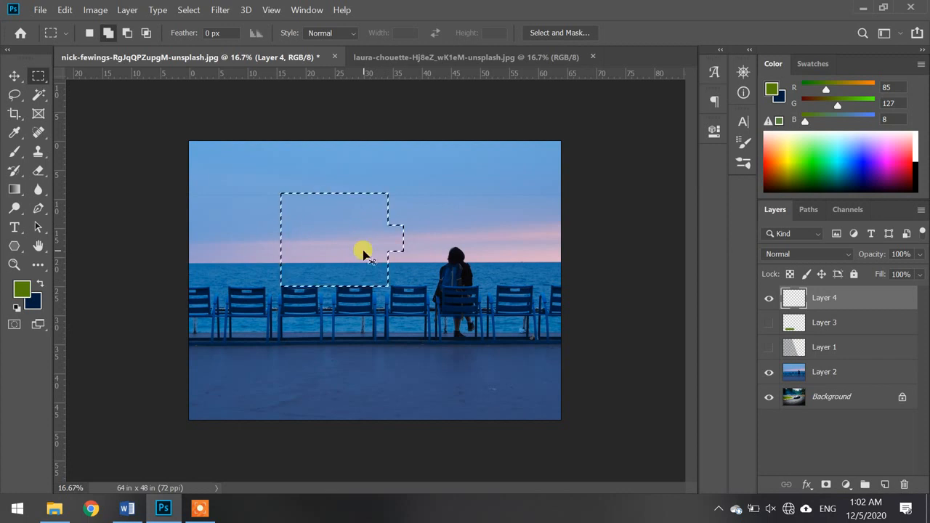
Step: With the Elliptical Marquee in Add to Selection mode, add a fixed-size 1000 px circle overlapping the rectangle's left side
left_click(46, 83)
left_click(76, 88)
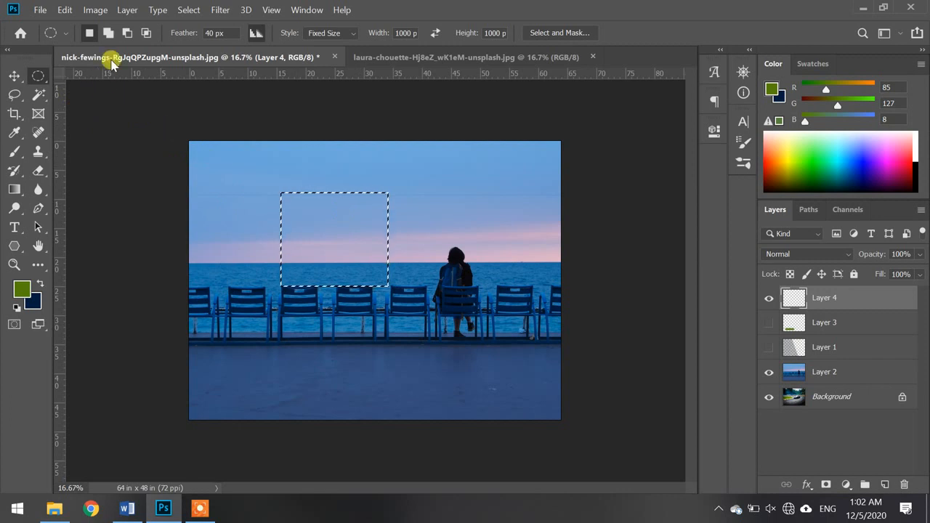
left_click(108, 33)
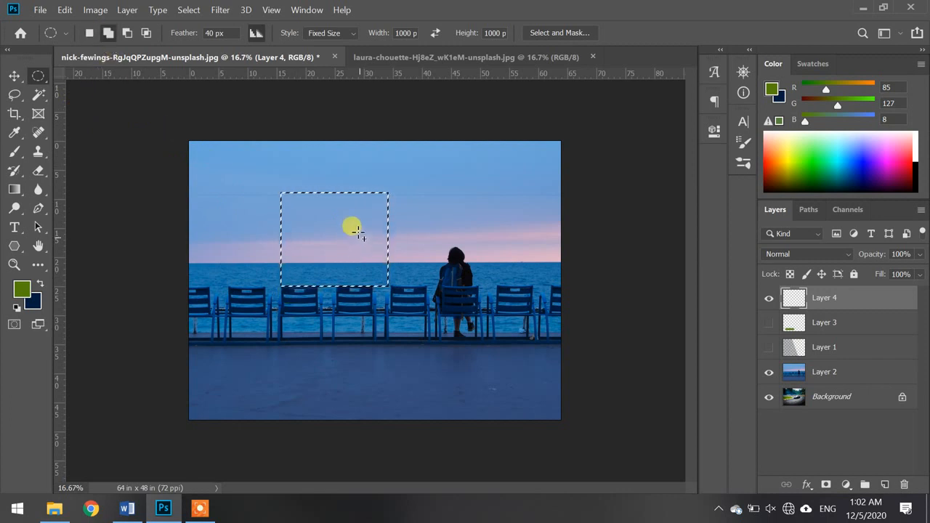
left_click_drag(359, 222, 323, 231)
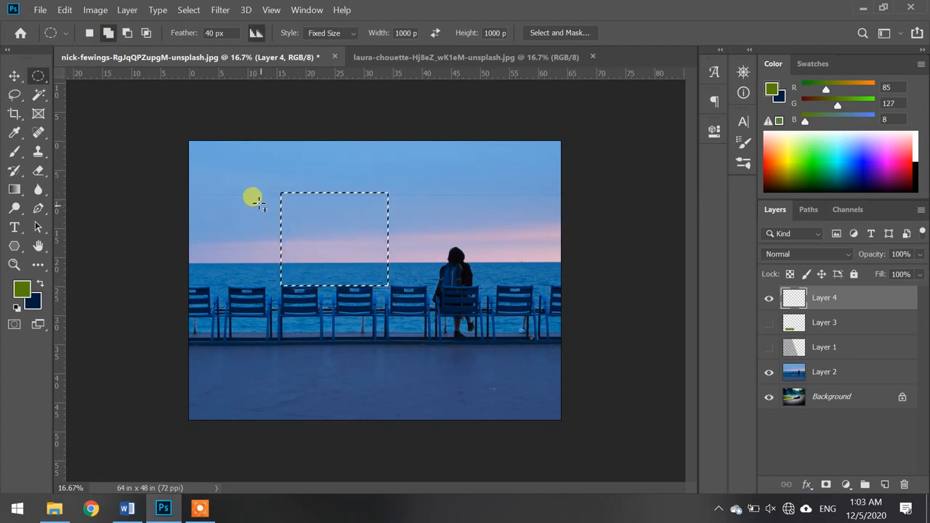
left_click_drag(243, 205, 215, 198)
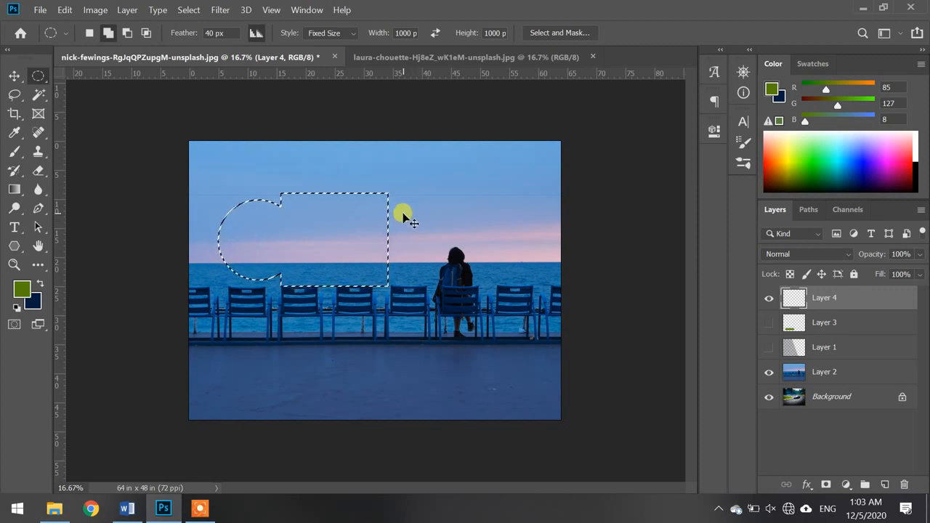
Step: Undo the circle on the rectangle's left side and add a fixed-size 1000 px circle just to the rectangle's right
key("ctrl+x")
left_click(495, 210)
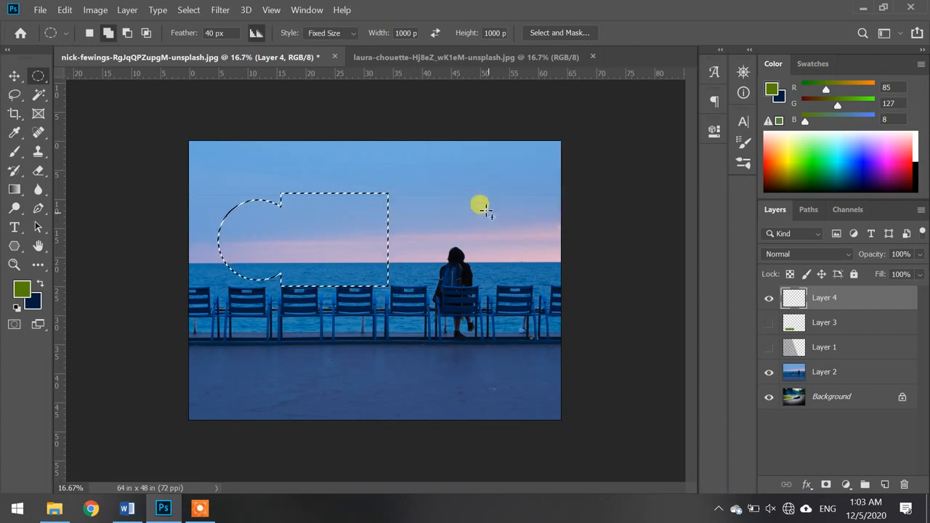
key("ctrl+z")
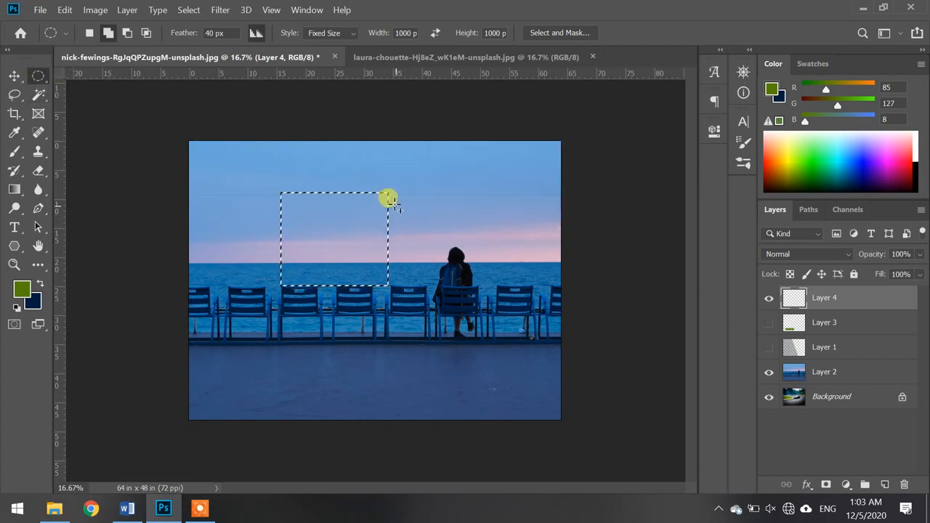
left_click_drag(397, 200, 397, 189)
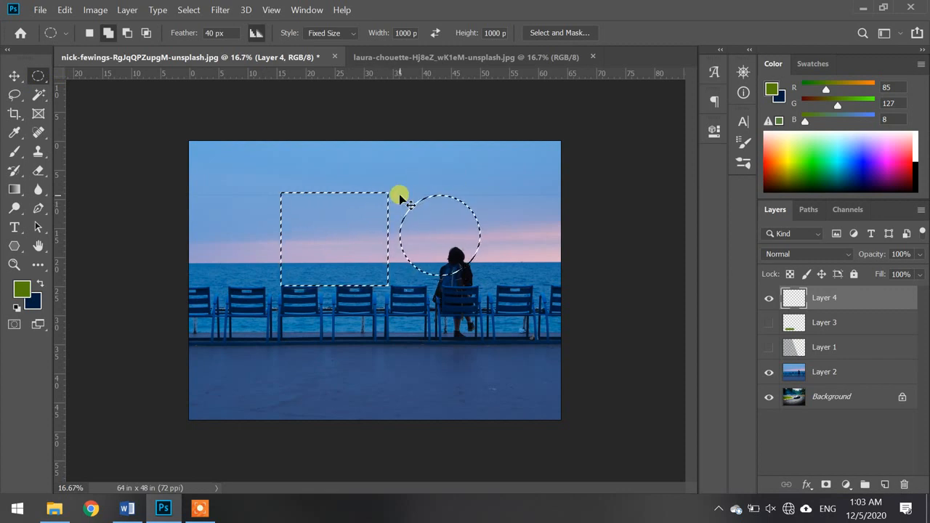
Step: Undo the circle beside the rectangle and return the Elliptical Marquee style to Normal
key("ctrl+z")
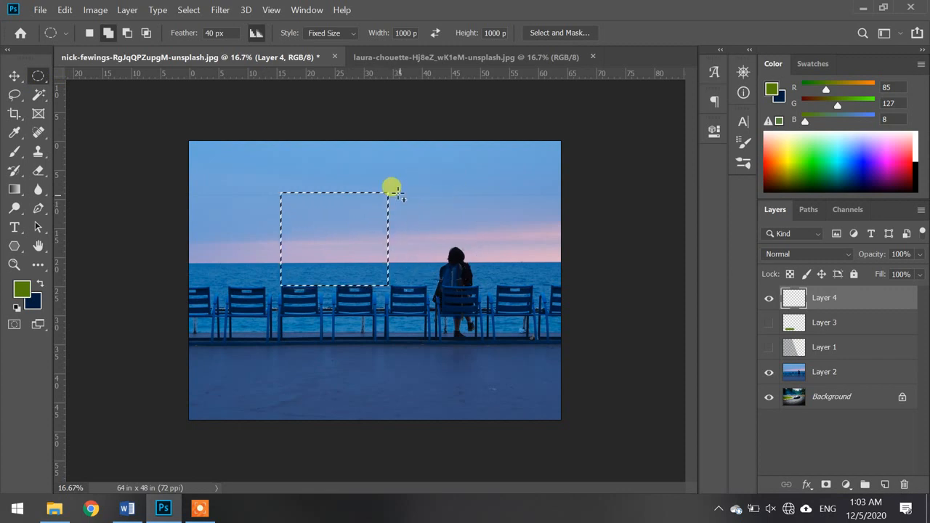
left_click(354, 33)
left_click(327, 47)
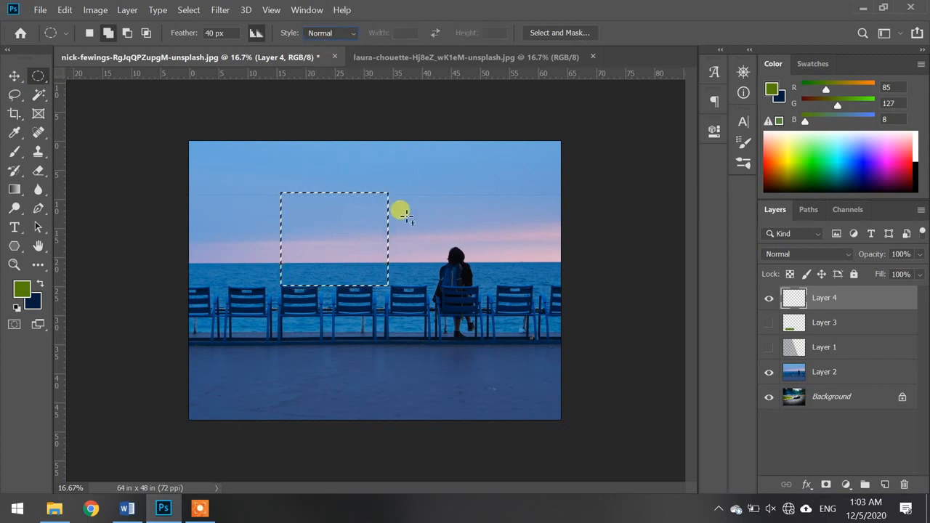
Step: Add a wide ellipse over the rectangle's upper part, fill the combined selection with the green foreground color using the Paint Bucket, and deselect
left_click_drag(398, 201, 385, 247)
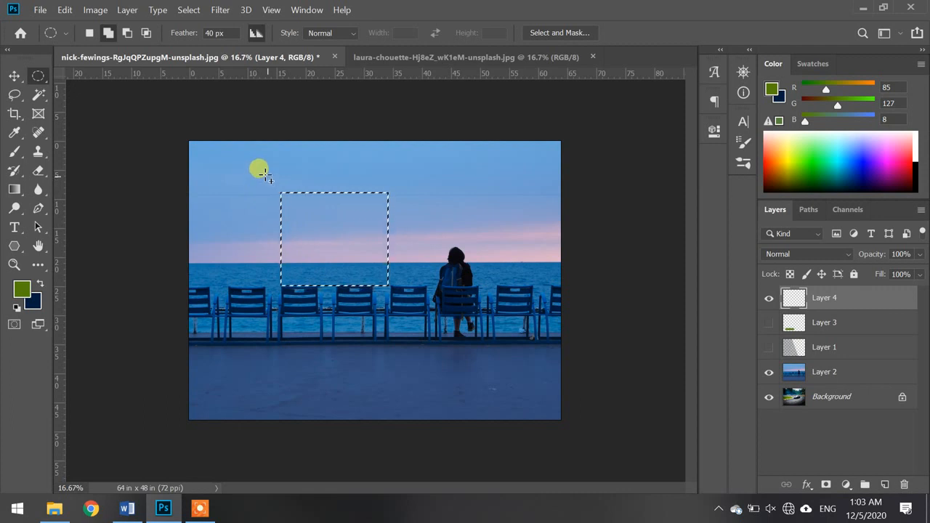
left_click_drag(264, 174, 404, 248)
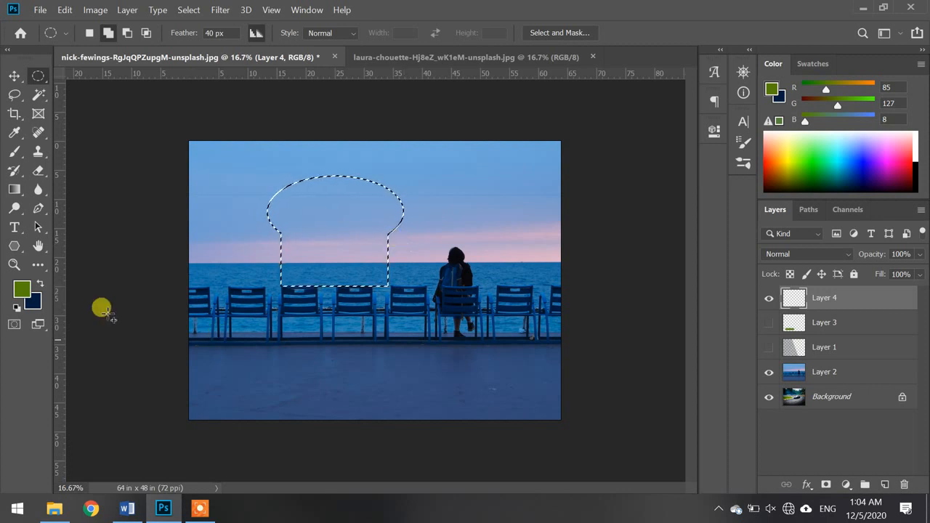
left_click(14, 193)
left_click(56, 204)
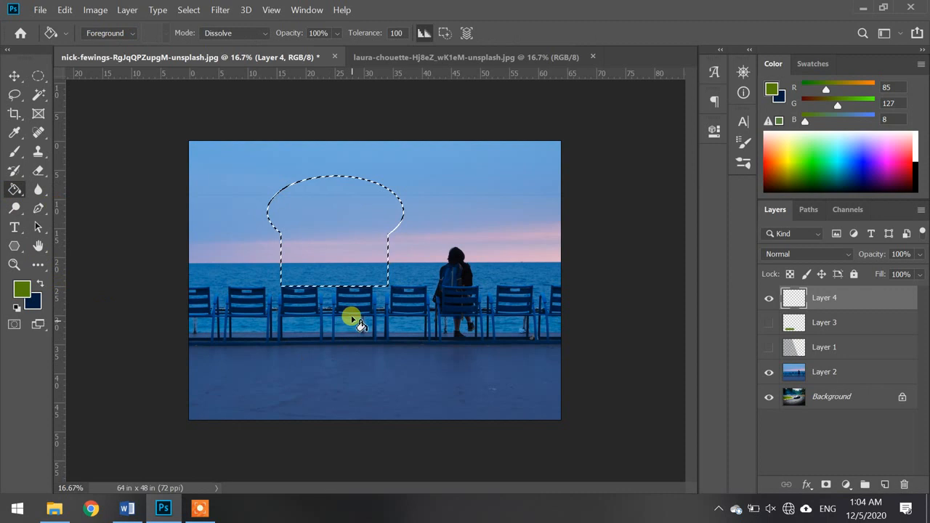
left_click(315, 221)
key("ctrl+d")
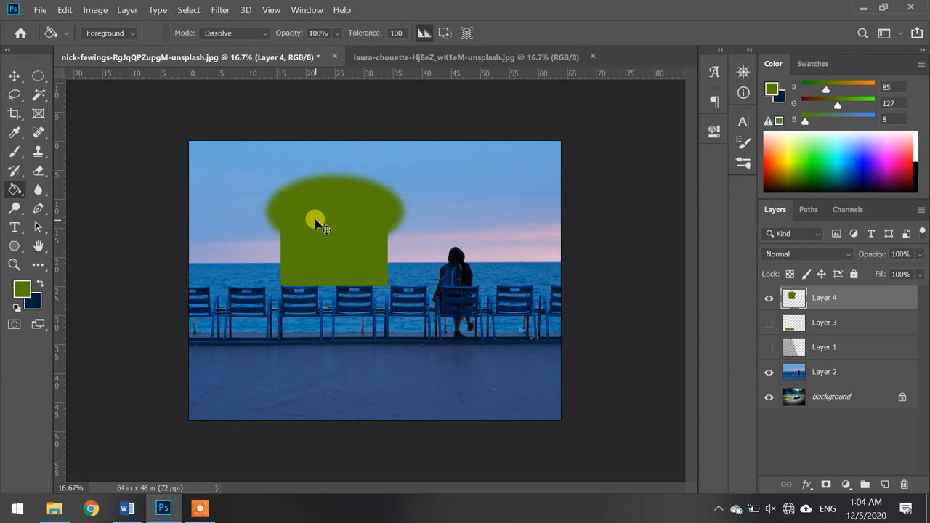
Step: Undo the deselection, the green fill and the added ellipse, back to the plain rectangular selection
key("ctrl+z")
key("ctrl+z")
key("ctrl+z")
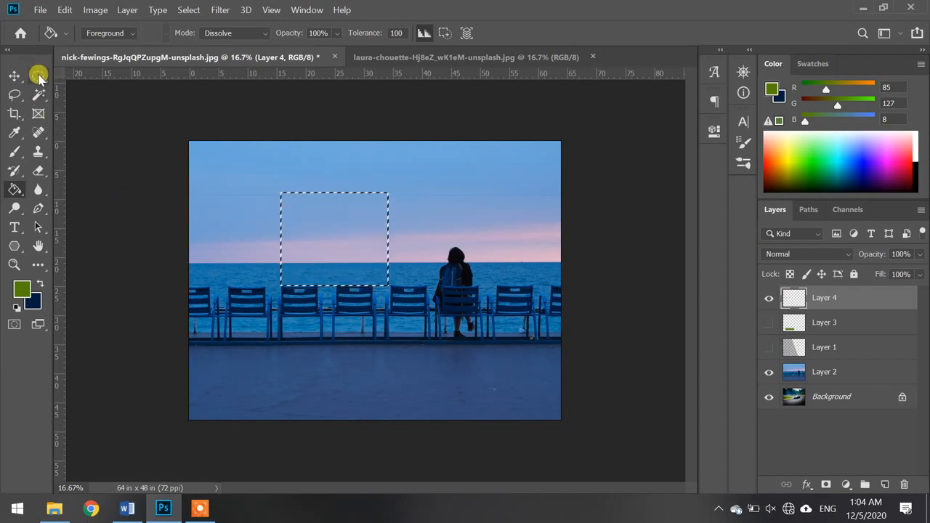
Step: With the Rectangular Marquee in Subtract from Selection mode, cut a slightly smaller rectangle out of the selection to form a thin frame
left_click_drag(38, 76, 73, 77)
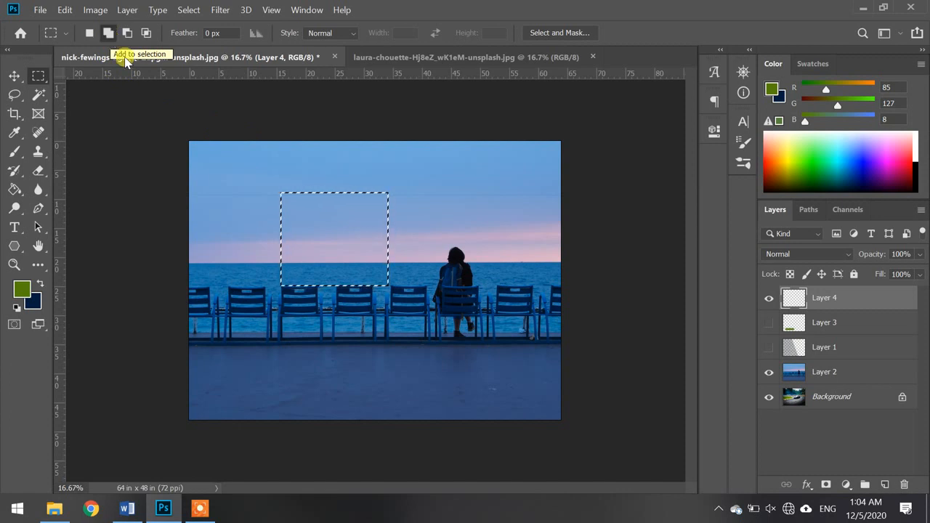
left_click(128, 33)
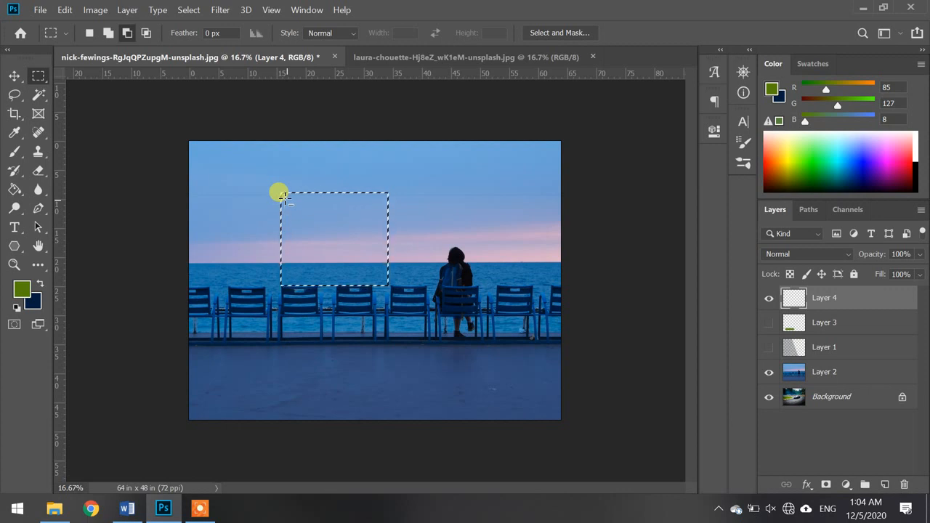
left_click_drag(314, 256, 380, 277)
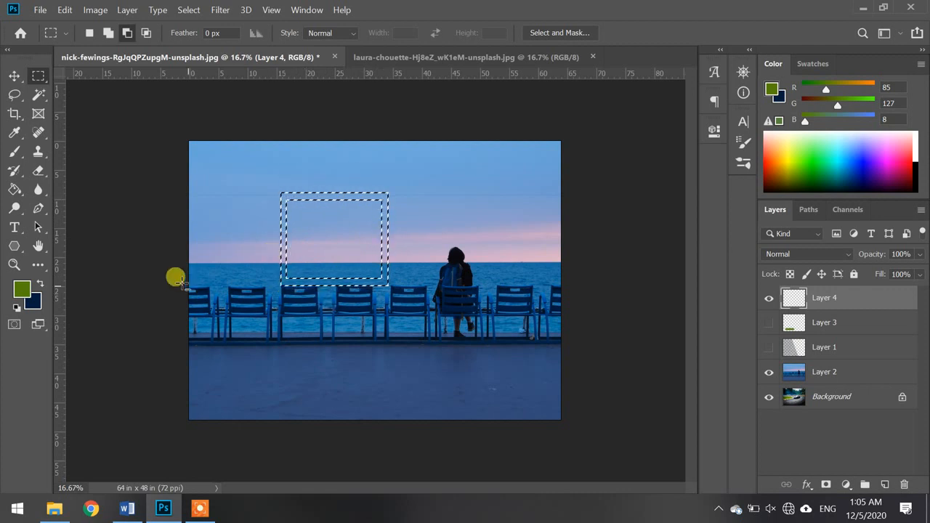
Step: Try filling the frame-shaped selection with green using the Paint Bucket, and undo both the fill and the subtraction
left_click(13, 188)
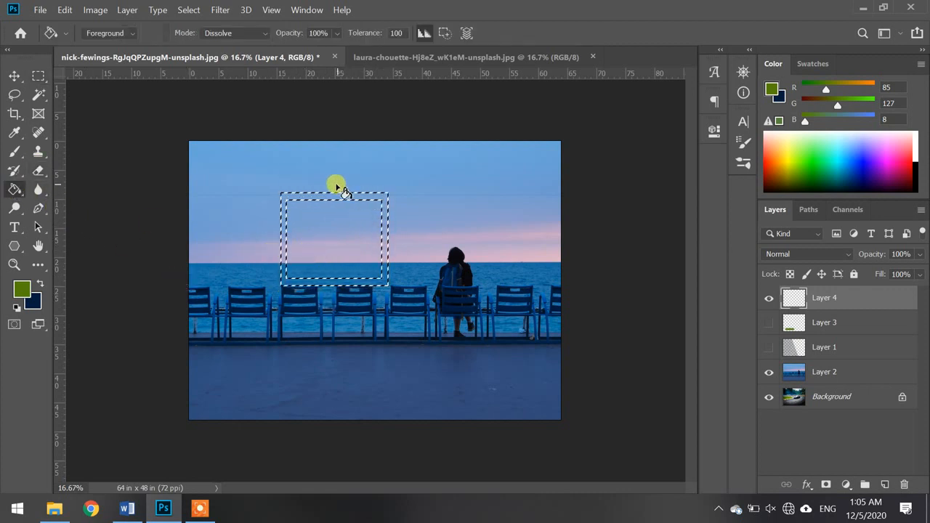
left_click(333, 203)
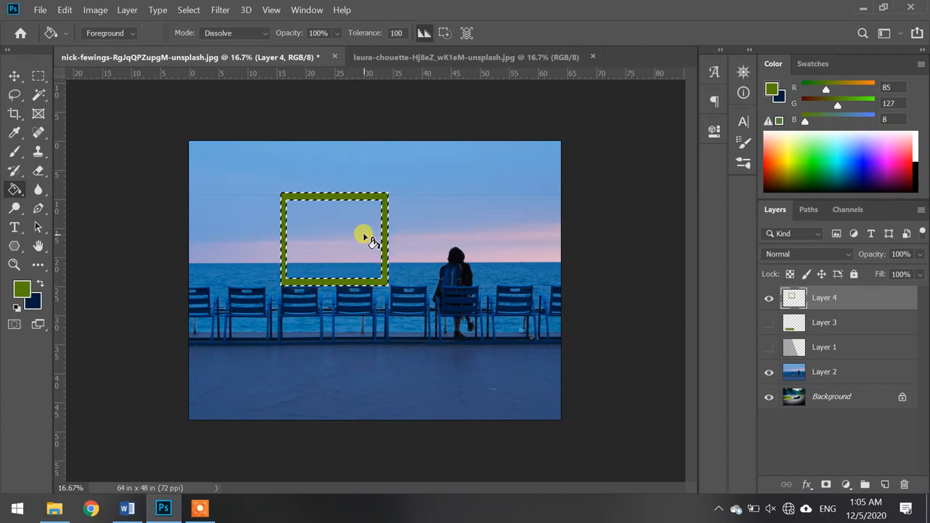
key("ctrl+z")
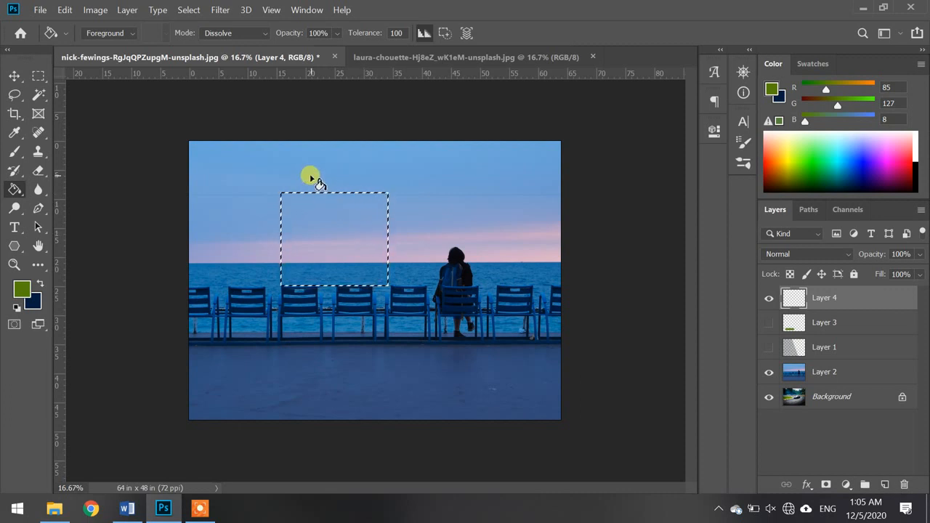
Step: Try subtracting the upper part of the rectangular selection and then just its upper-right corner, undoing each subtraction
left_click(39, 76)
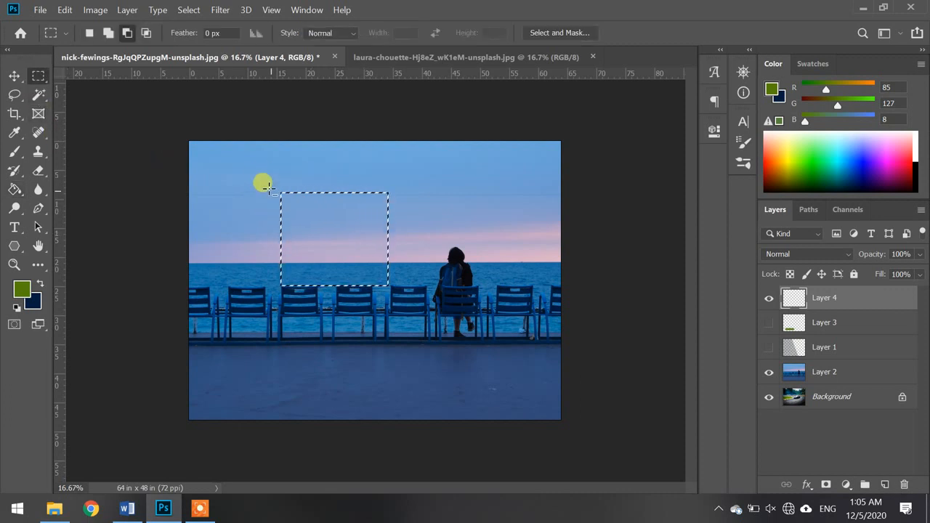
left_click_drag(274, 186, 401, 249)
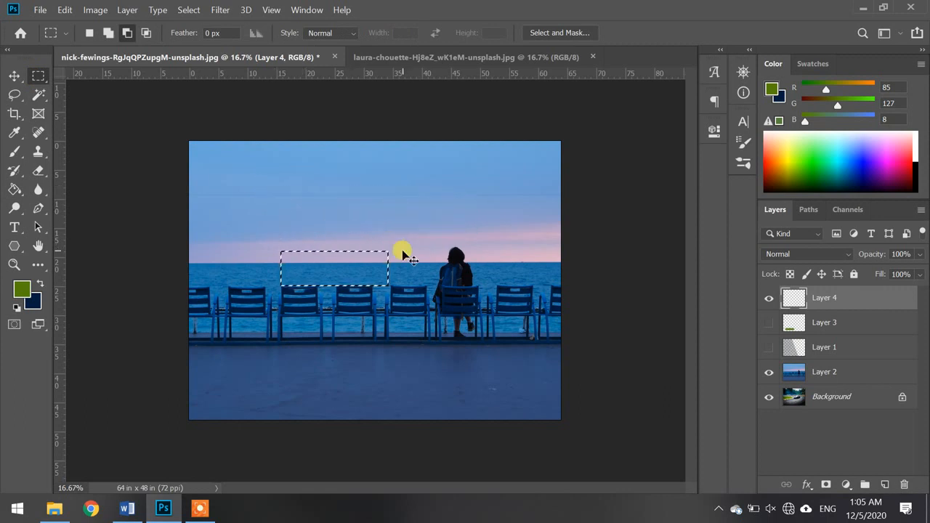
key("ctrl+z")
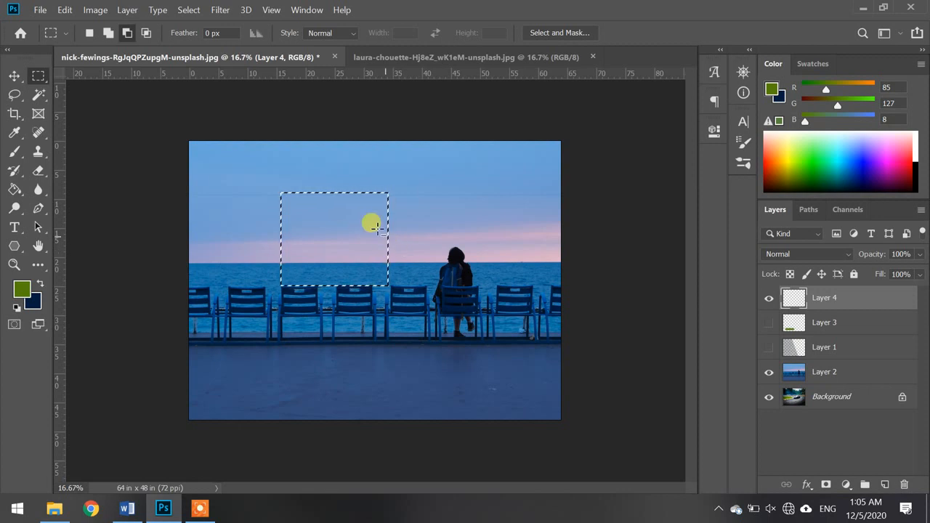
left_click_drag(361, 182, 391, 221)
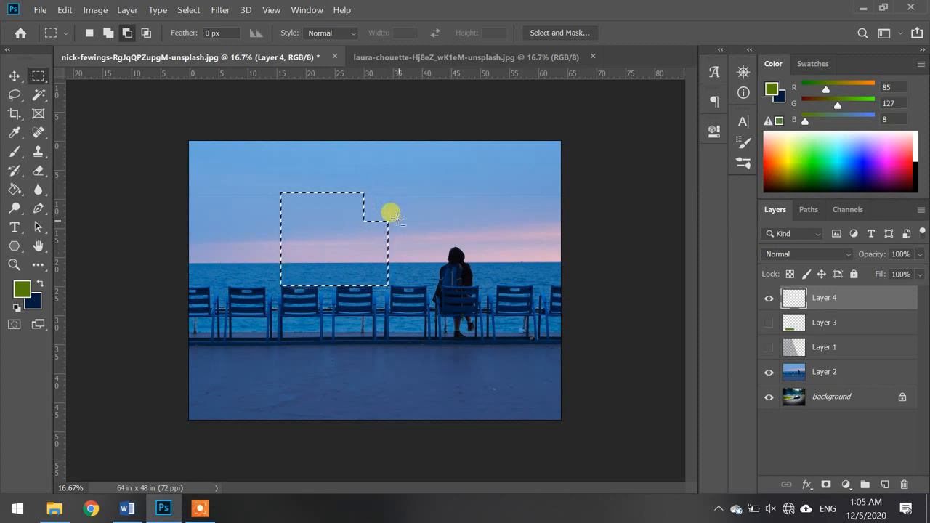
key("ctrl+z")
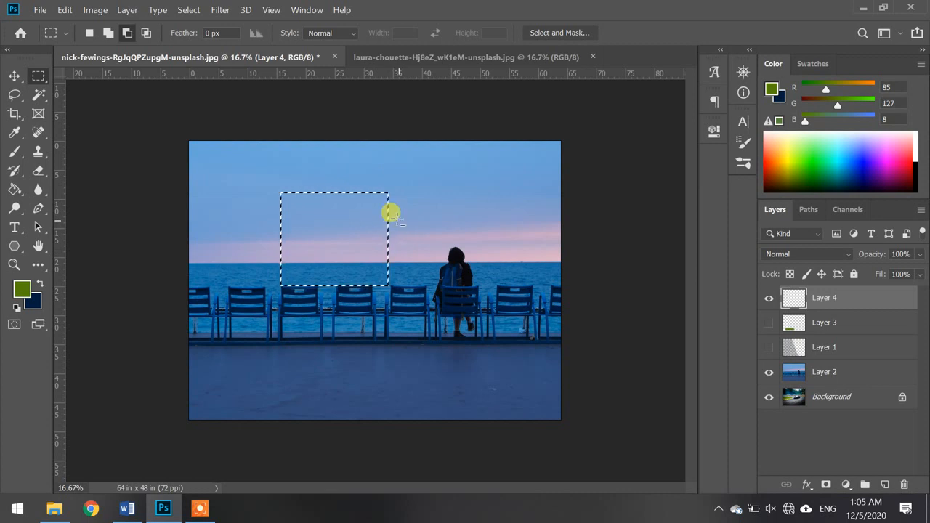
Step: Try subtracting the lower-right and upper-right corners of the rectangular selection together, and undo both cuts
left_click_drag(397, 253, 343, 300)
left_click_drag(342, 298, 351, 295)
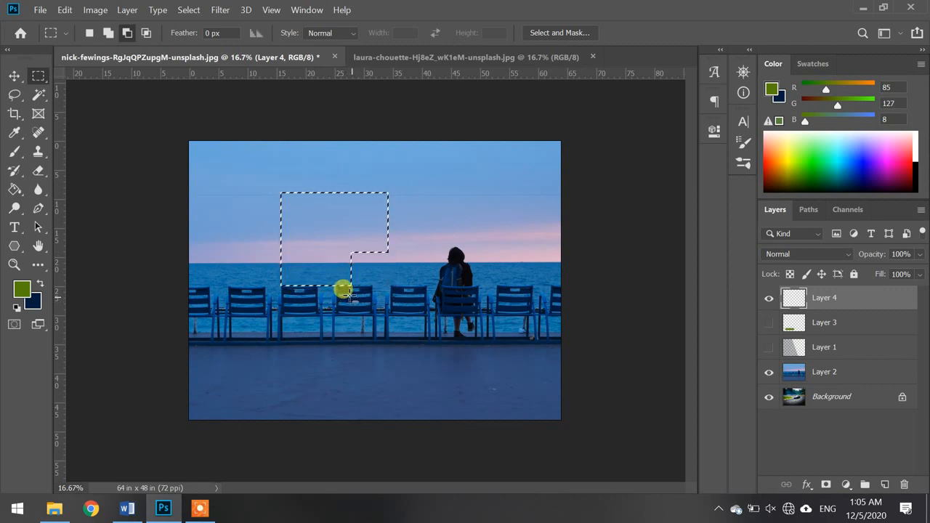
left_click_drag(358, 177, 392, 214)
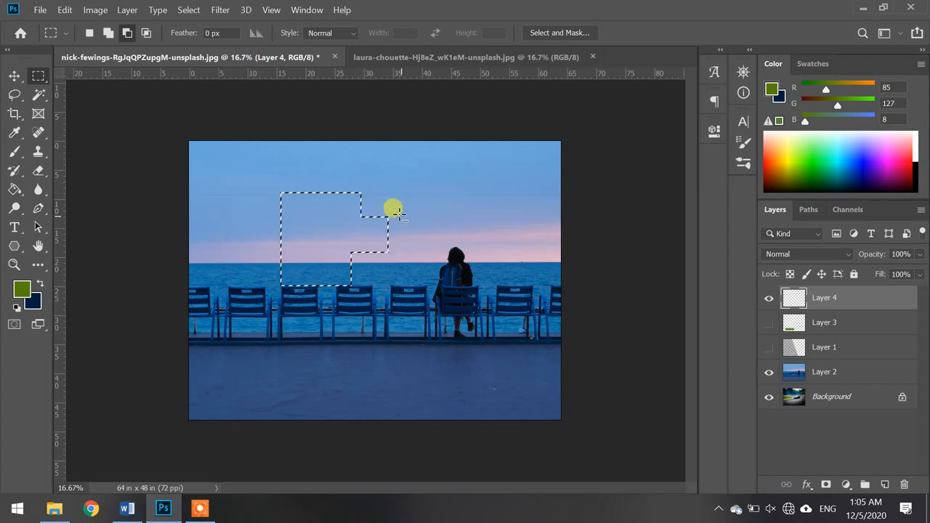
key("ctrl+z")
key("ctrl+z")
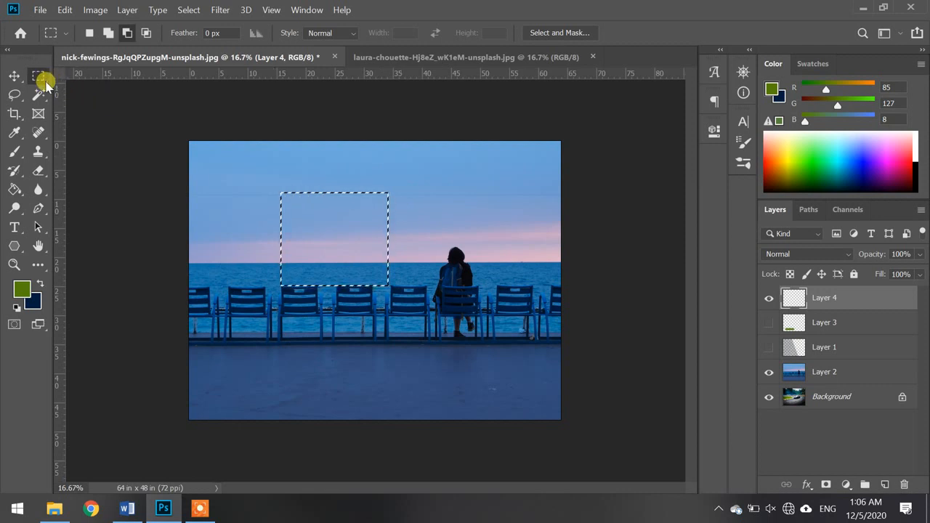
Step: With the Elliptical Marquee in Subtract from Selection mode, cut a near-circular hole from the rectangle, replacing a smaller first attempt
right_click(44, 77)
left_click(83, 92)
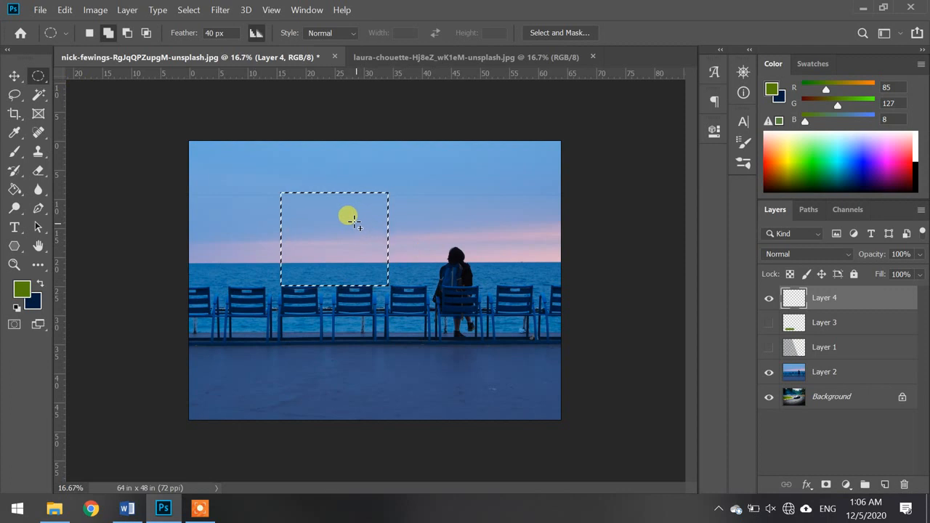
left_click(128, 34)
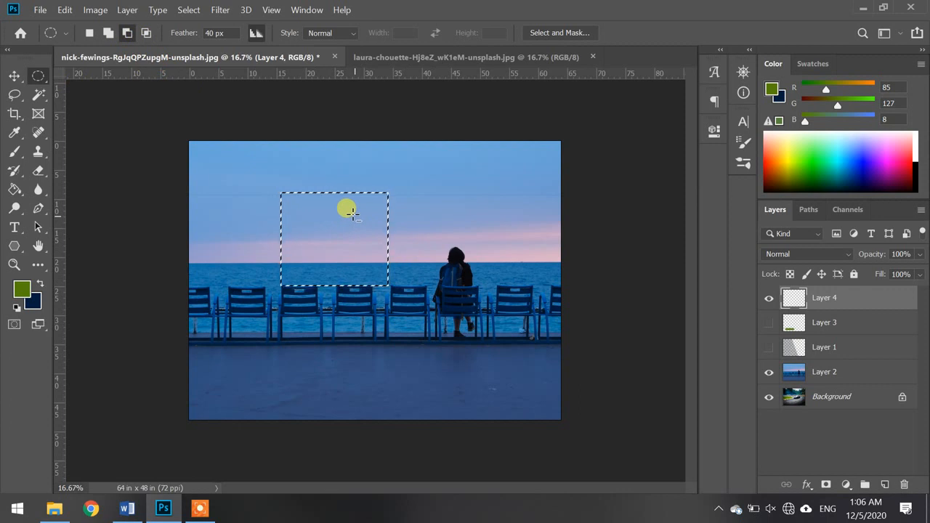
left_click_drag(354, 215, 287, 269)
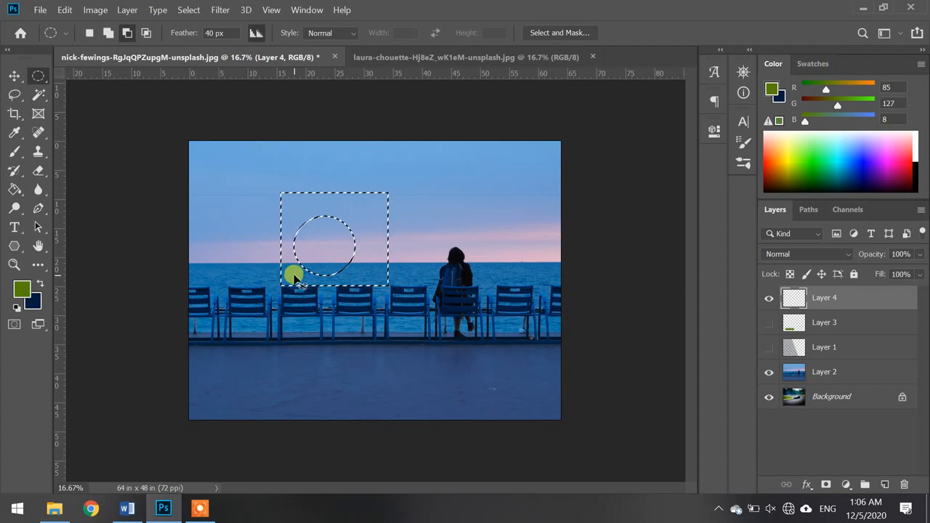
key("ctrl+z")
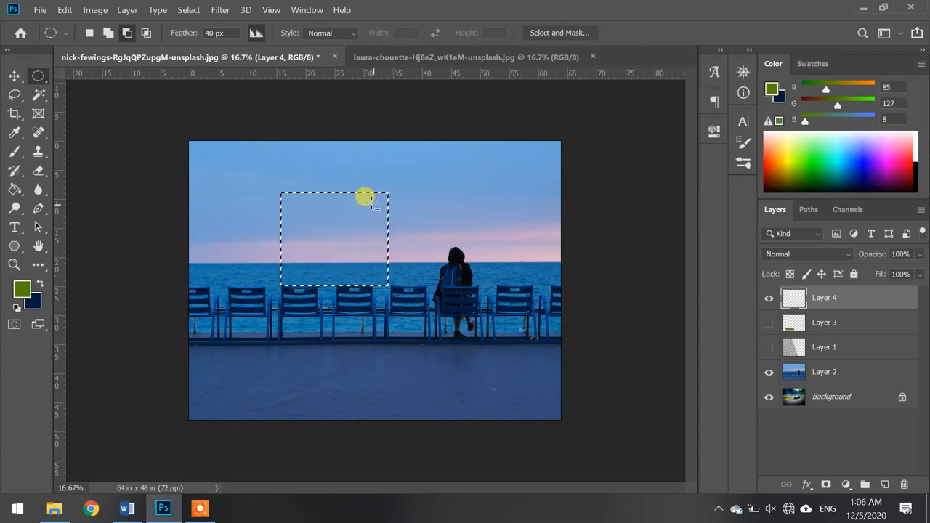
left_click_drag(368, 201, 294, 268)
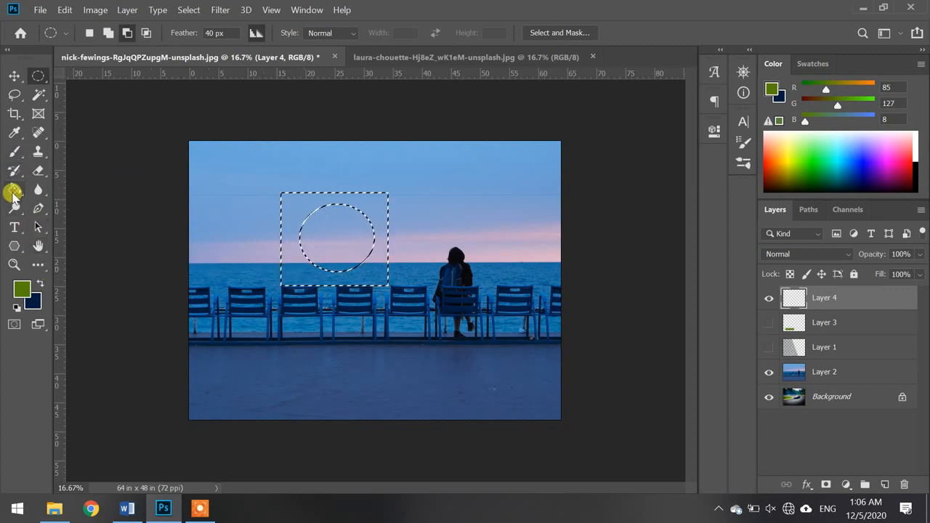
Step: Try filling the selection around the circular hole with green using the Paint Bucket, and undo the fill and the hole
left_click(14, 190)
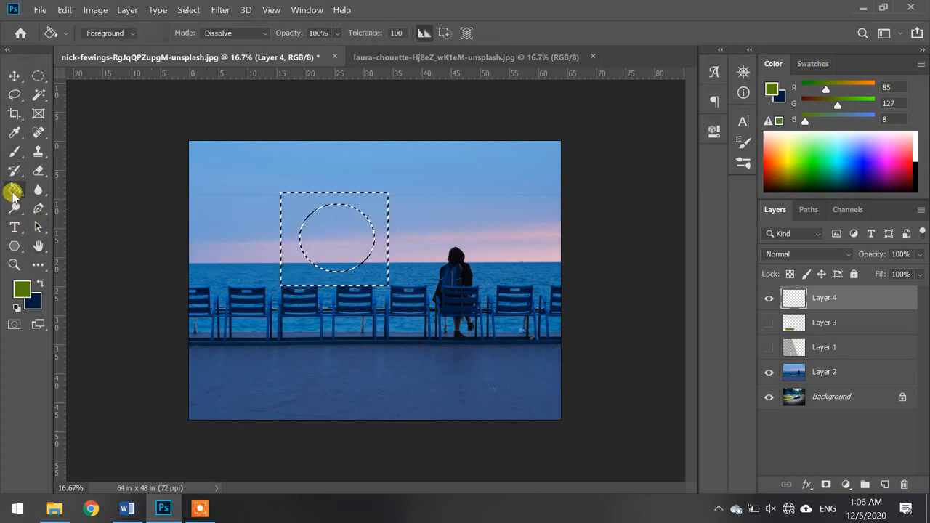
left_click(325, 240)
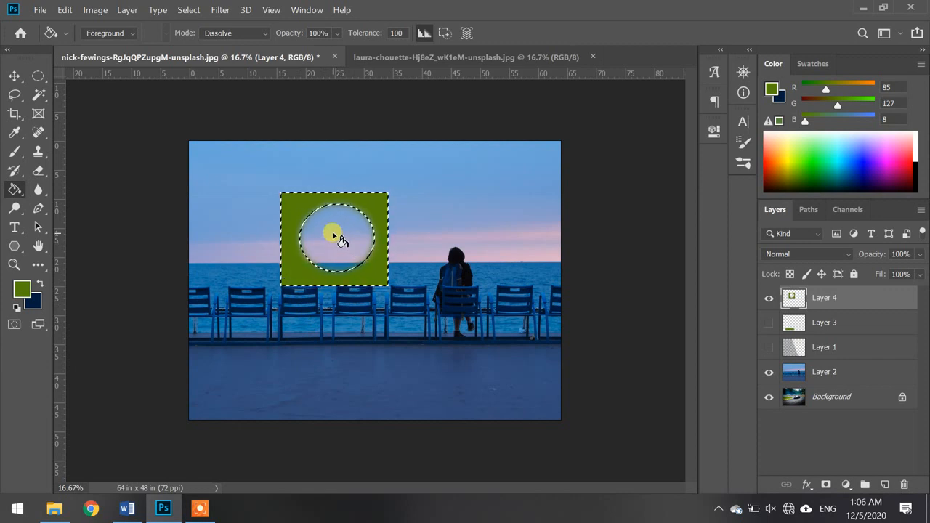
key("ctrl+z")
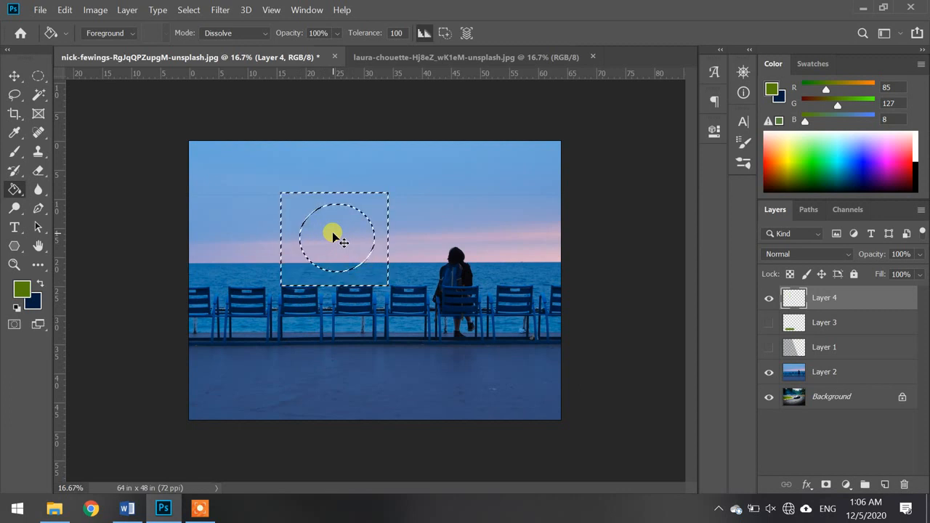
key("ctrl+z")
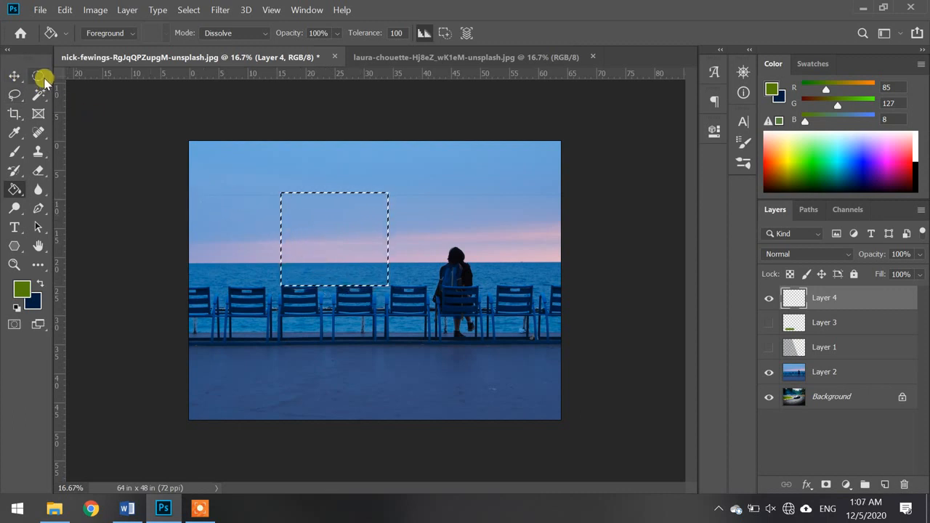
Step: Try subtracting wide ellipses that cross the rectangular selection, one through its middle and one over its upper part
left_click(41, 76)
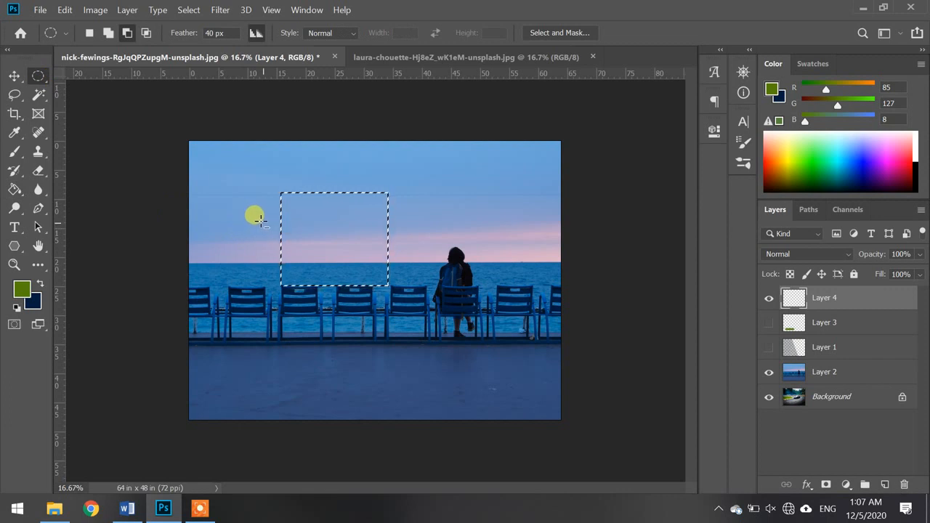
left_click_drag(260, 227, 407, 249)
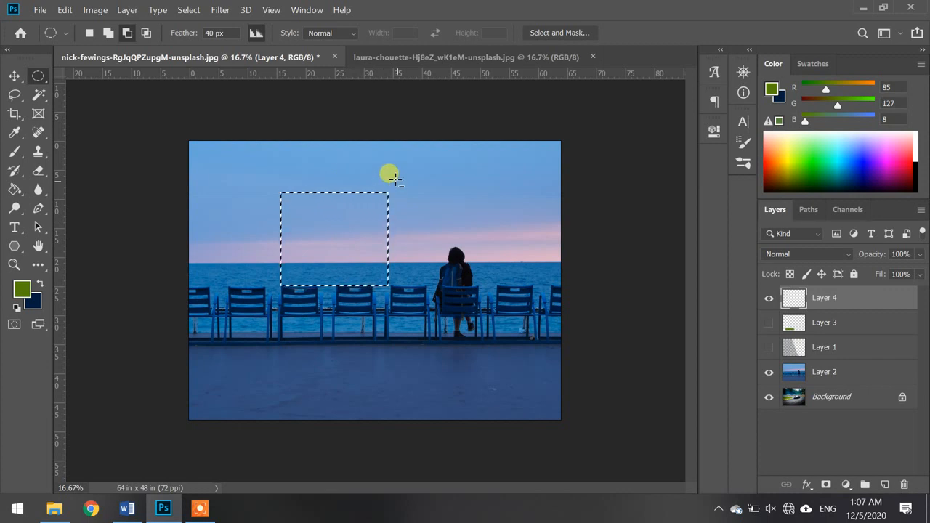
left_click_drag(393, 178, 269, 218)
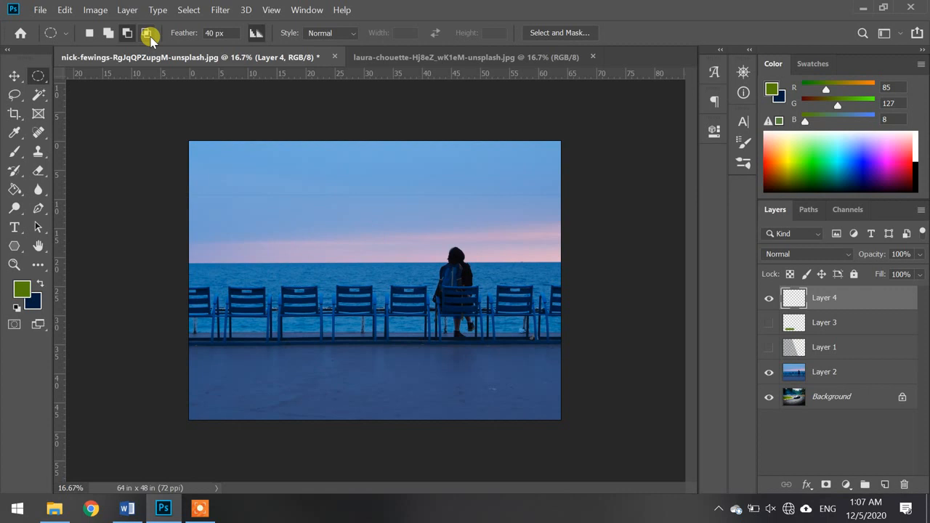
Step: Switch to the Rectangular Marquee tool and set it to Intersect with Selection mode
right_click(42, 77)
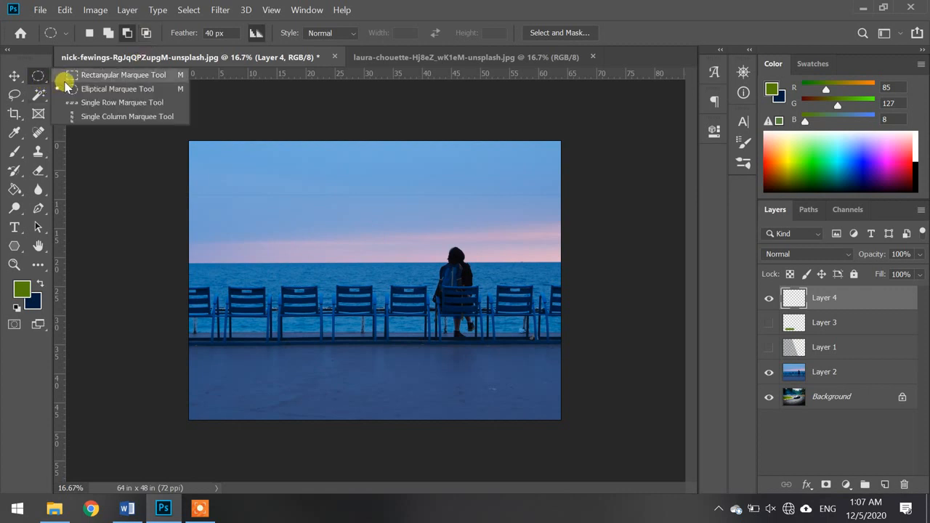
left_click(73, 76)
left_click(146, 33)
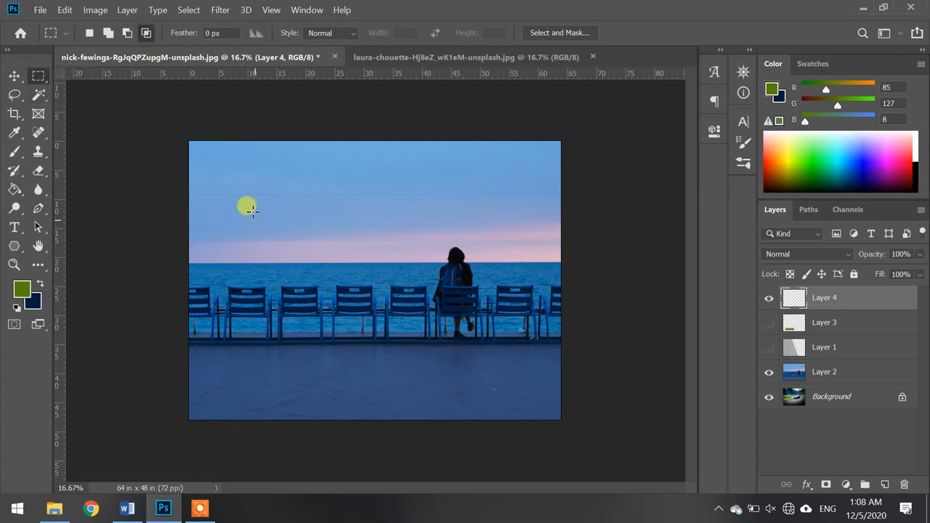
Step: Draw a near-square selection over the sky and sea and try intersecting it with a wide horizontal strip, undoing the intersection
left_click_drag(252, 186, 383, 293)
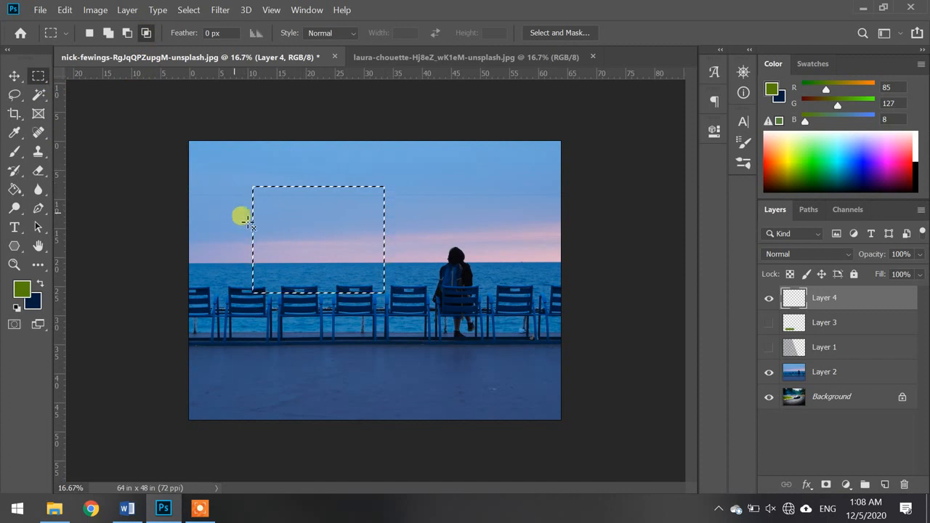
left_click_drag(248, 218, 417, 251)
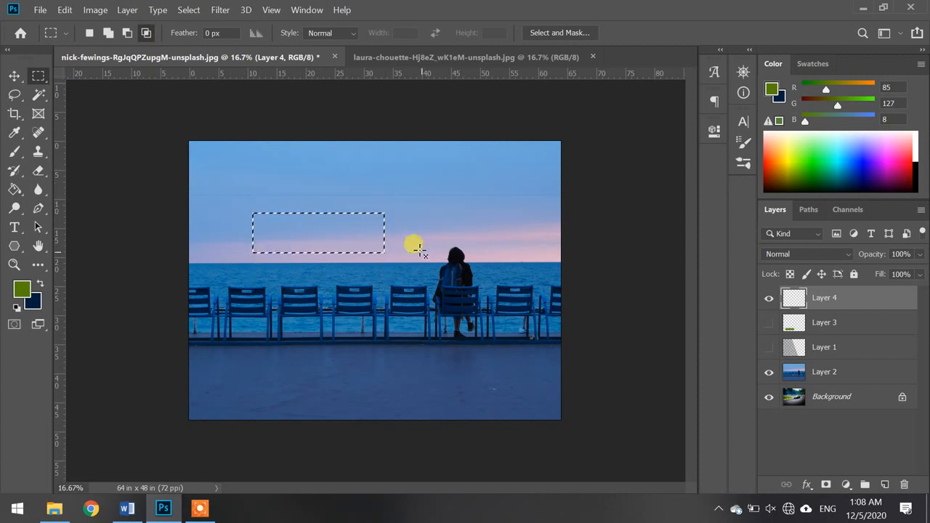
key("ctrl+z")
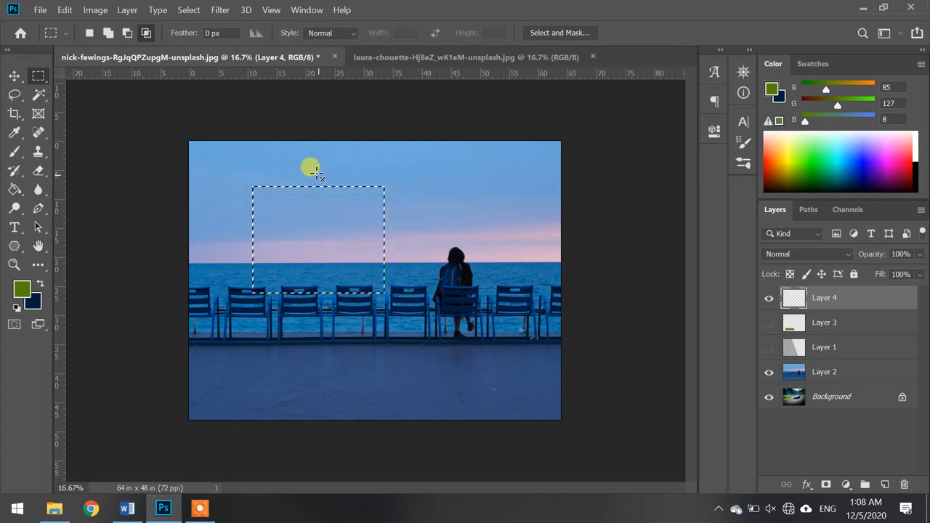
left_click_drag(317, 175, 315, 230)
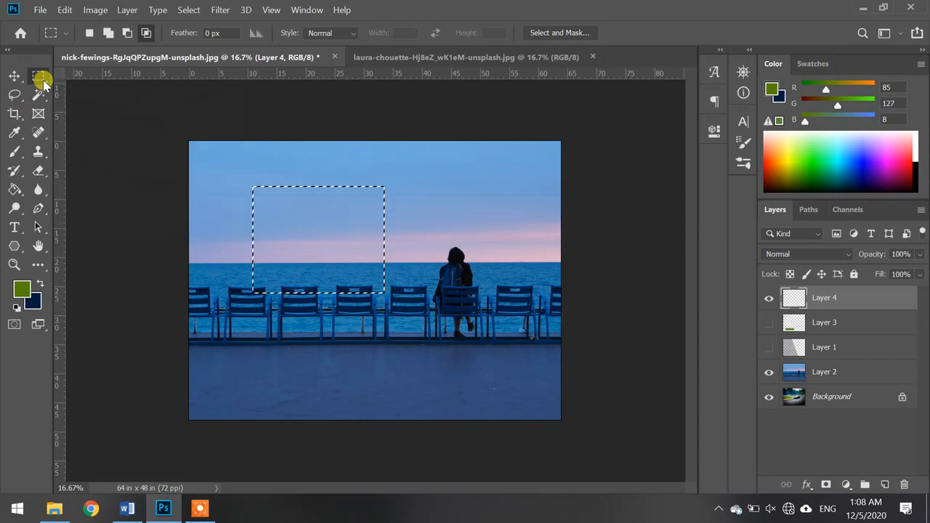
Step: Switch to the Elliptical Marquee tool and try subtracting a wide, flat ellipse from the upper part of the rectangular selection
right_click(47, 81)
left_click(76, 88)
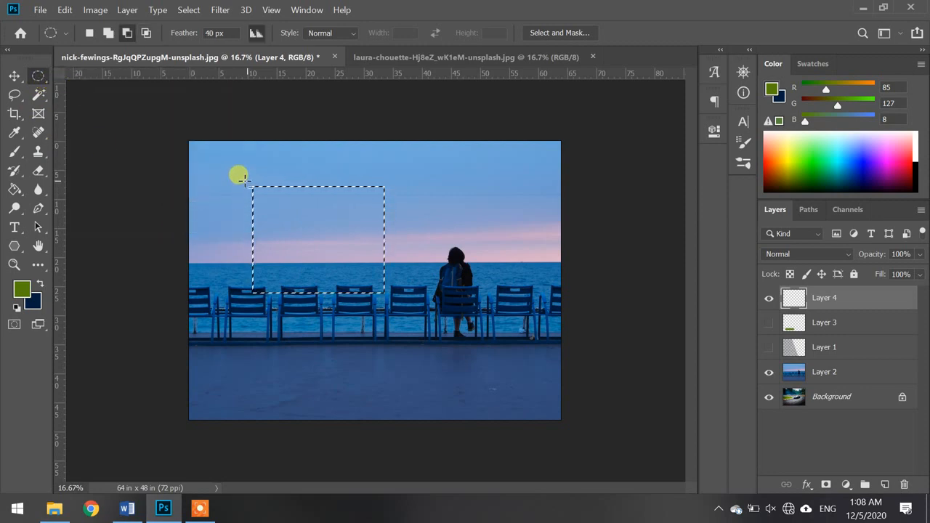
left_click_drag(245, 180, 392, 211)
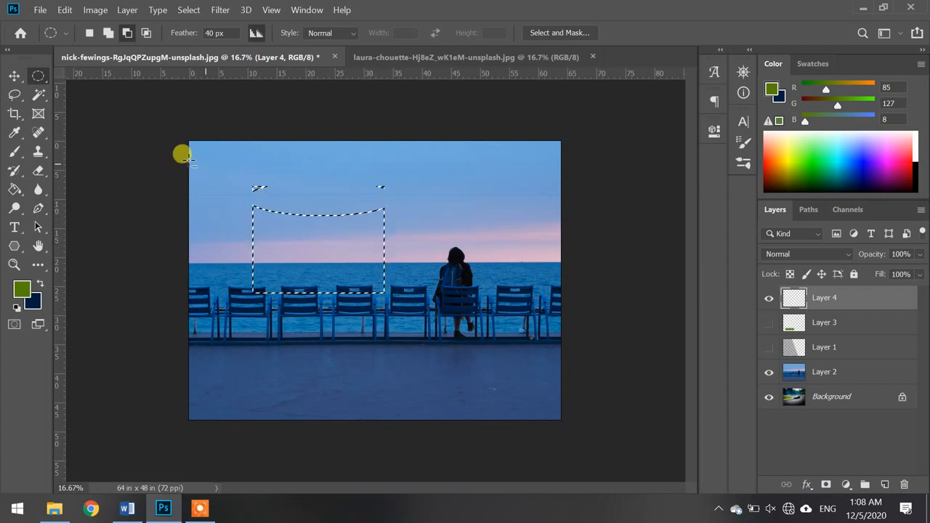
Step: Set the Elliptical Marquee to Intersect with Selection, intersect the rectangle with a wide ellipse over its upper part, and deselect
left_click(146, 33)
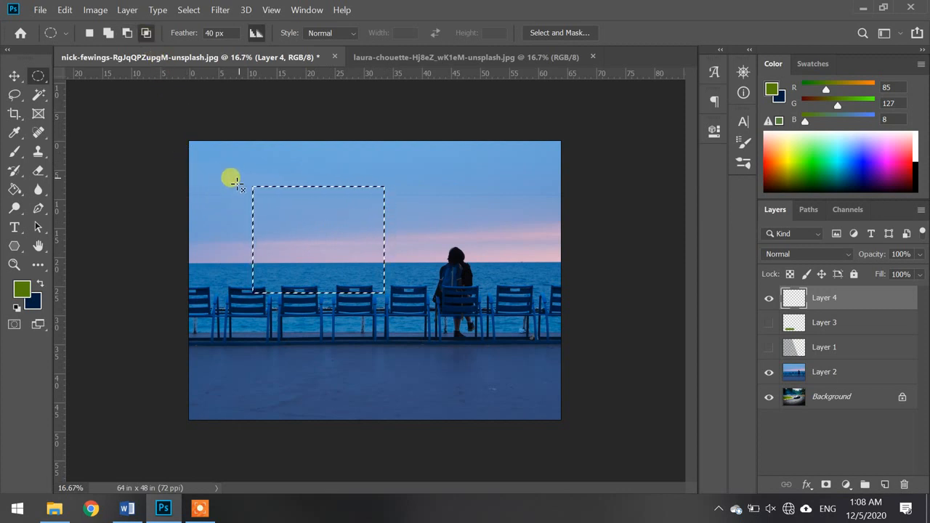
left_click_drag(235, 179, 406, 231)
key("ctrl+d")
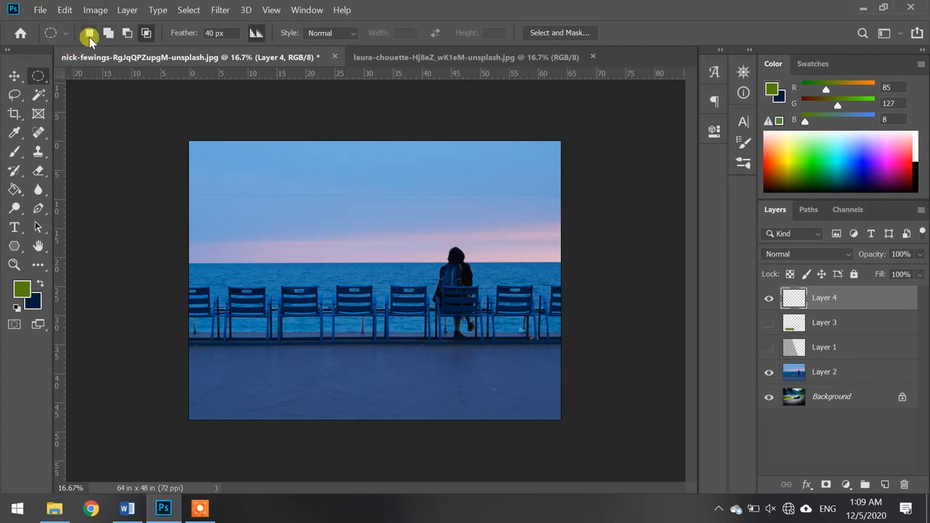